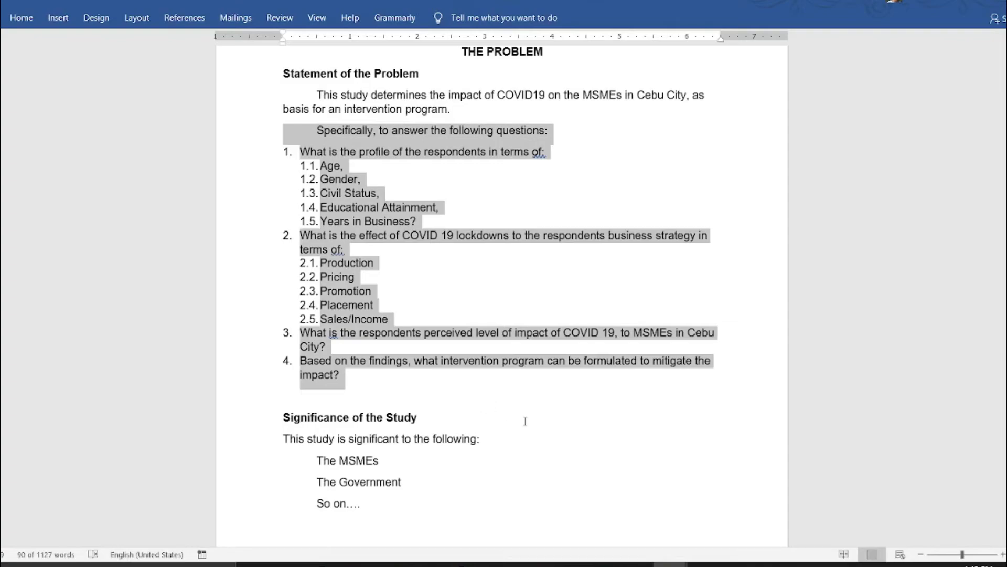
- Review the Statement of the Problem section by highlighting it from its heading through question 4
scroll(525, 421, up, 2)
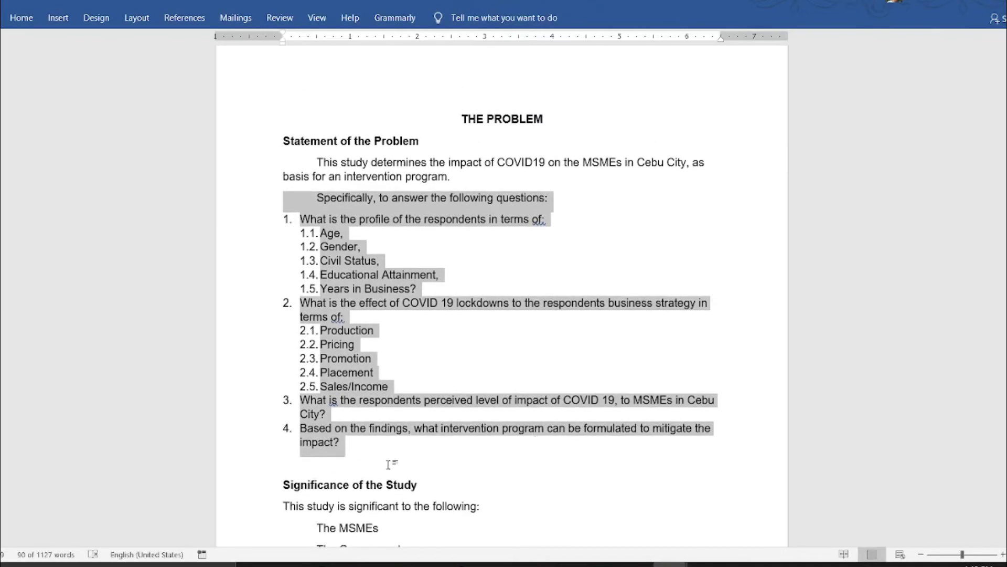
click(362, 460)
drag(362, 460, 245, 145)
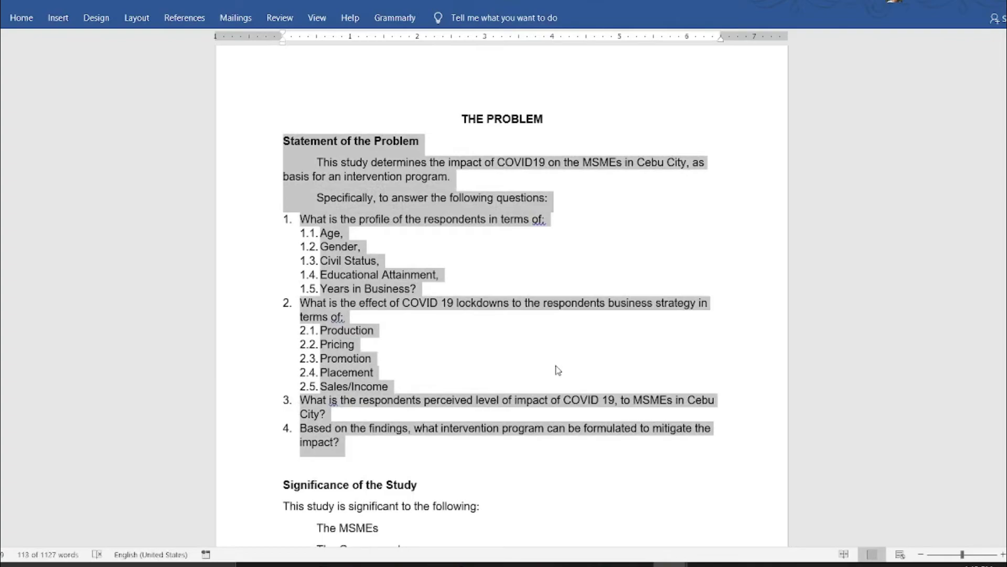
scroll(557, 370, up, 1)
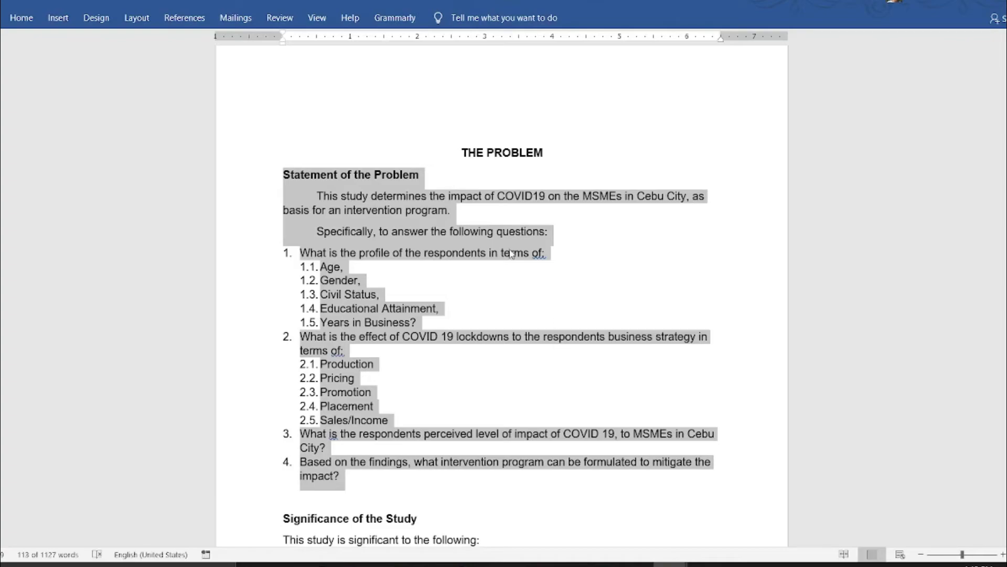
click(466, 210)
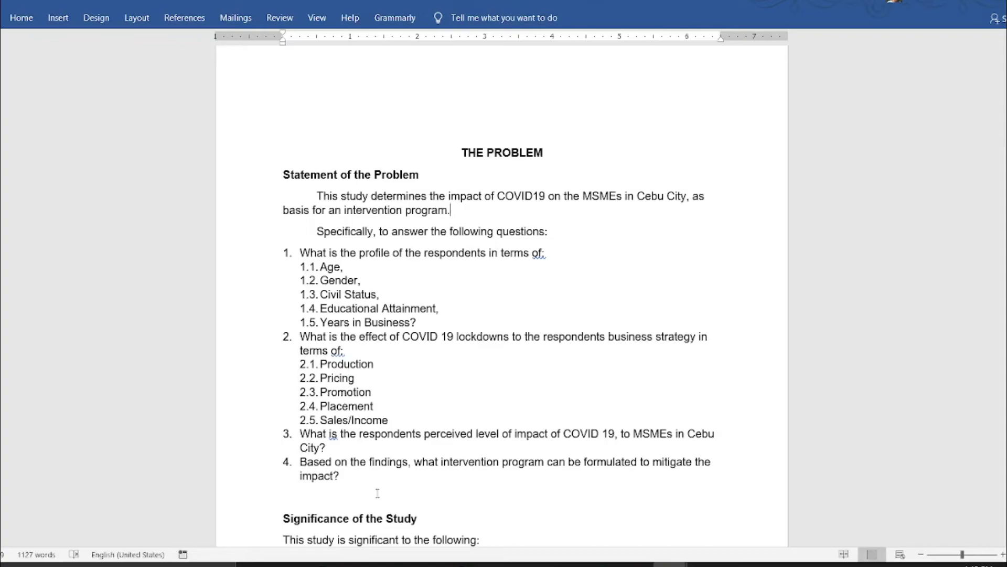
drag(376, 482, 252, 162)
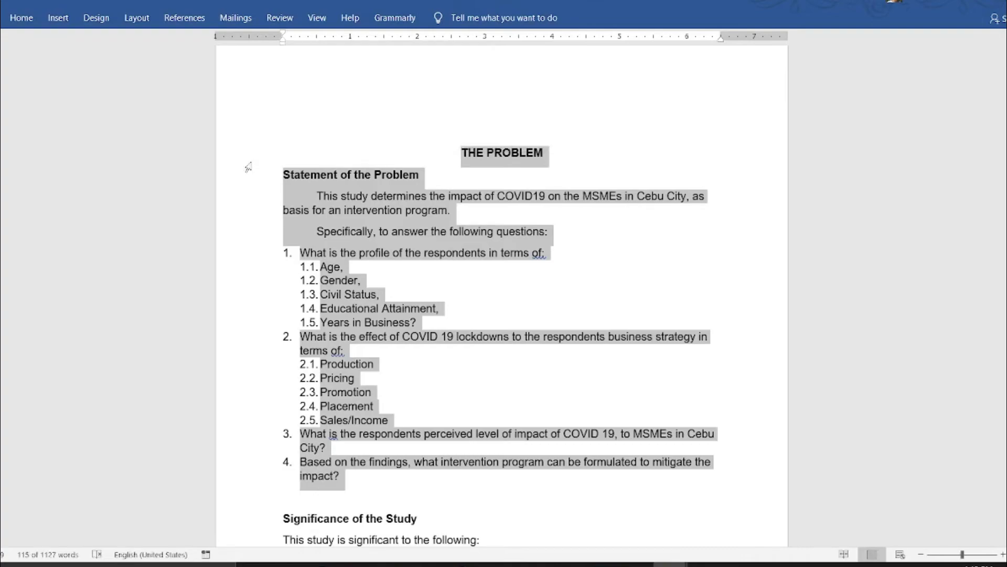
click(253, 162)
drag(253, 162, 210, 494)
click(376, 479)
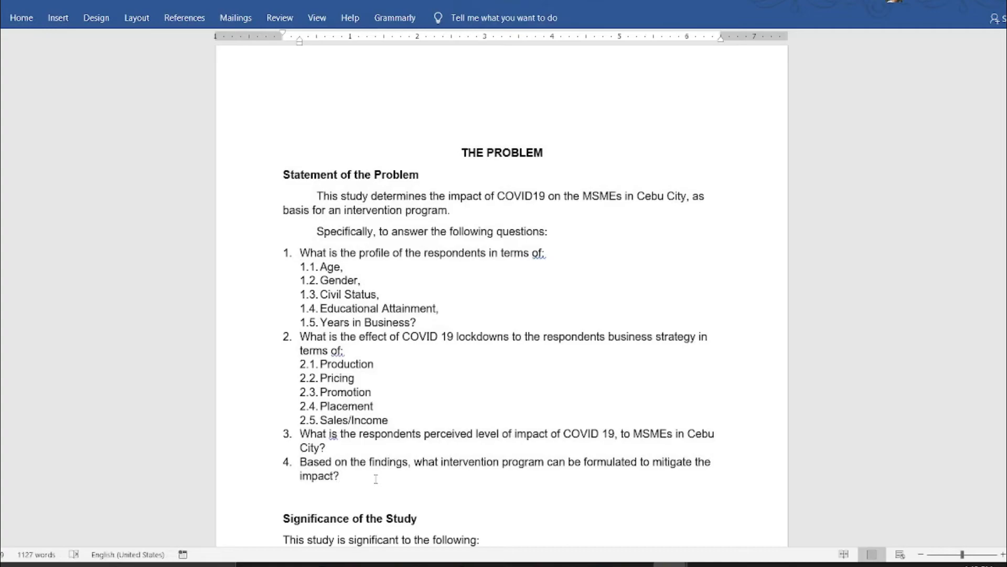
- Return to the beginning of the document and highlight the paper's title, the Introduction heading and the Rationale heading in turn
scroll(375, 478, up, 9)
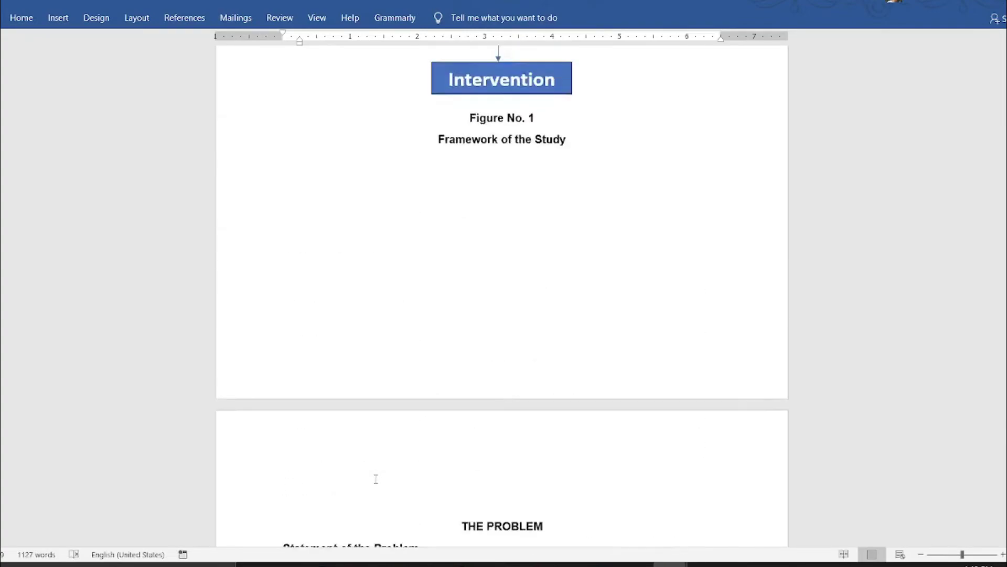
scroll(375, 479, down, 3)
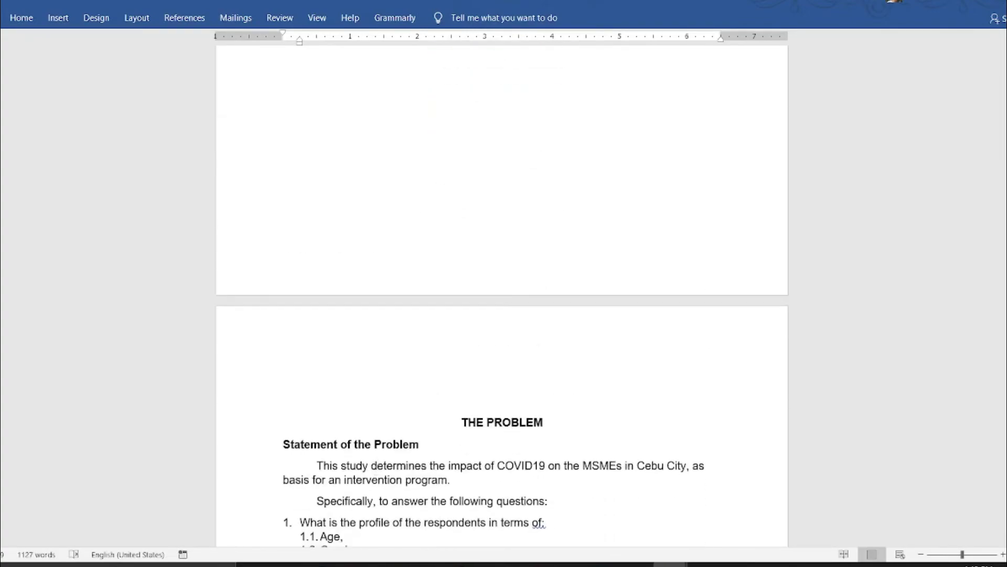
key(ctrl+Home)
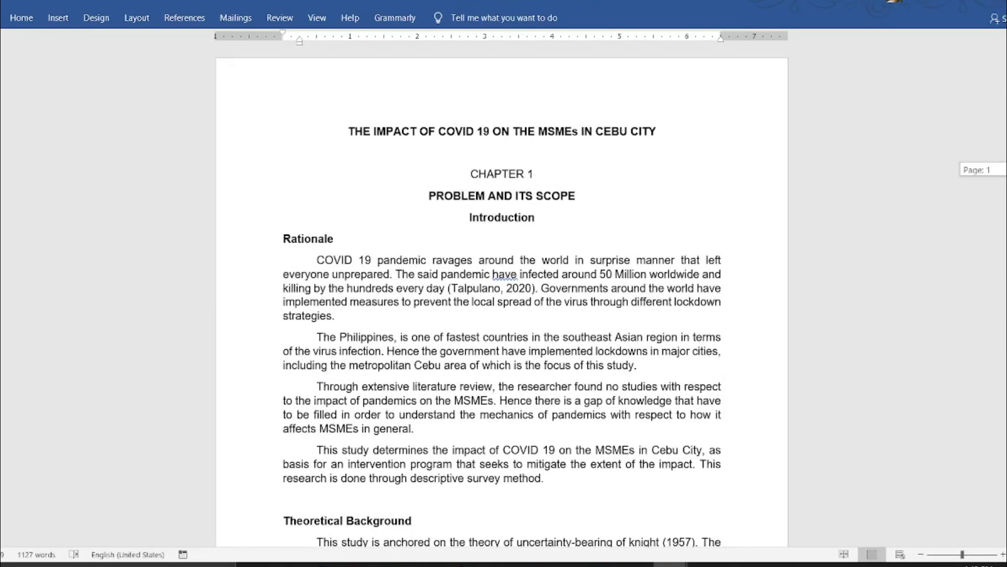
drag(348, 132, 667, 131)
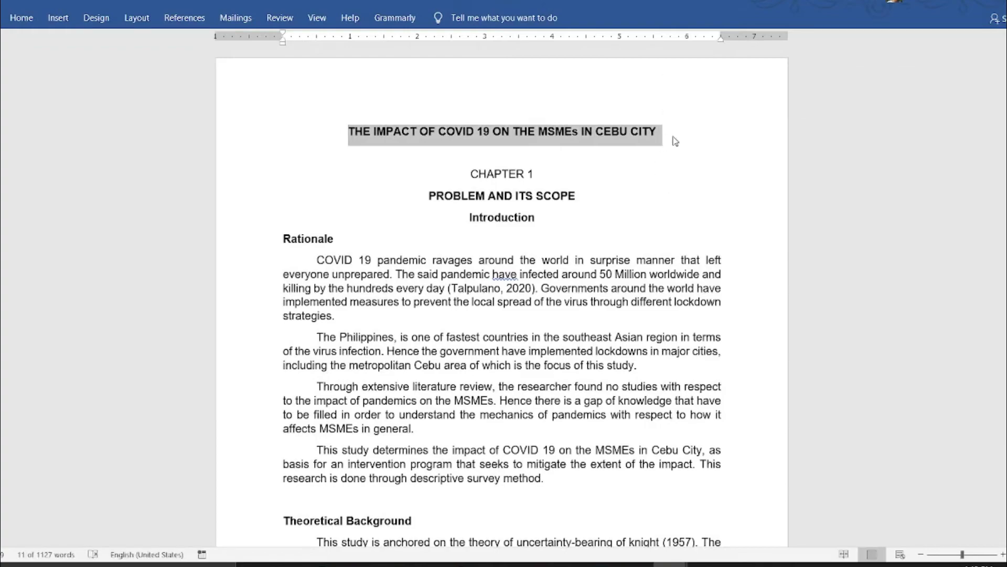
click(217, 147)
drag(468, 217, 550, 217)
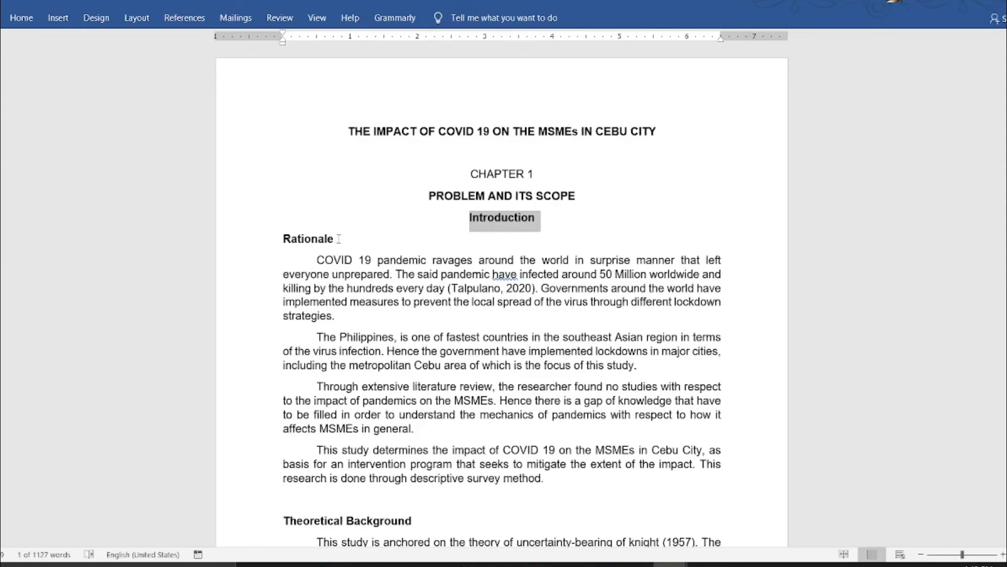
drag(340, 237, 268, 234)
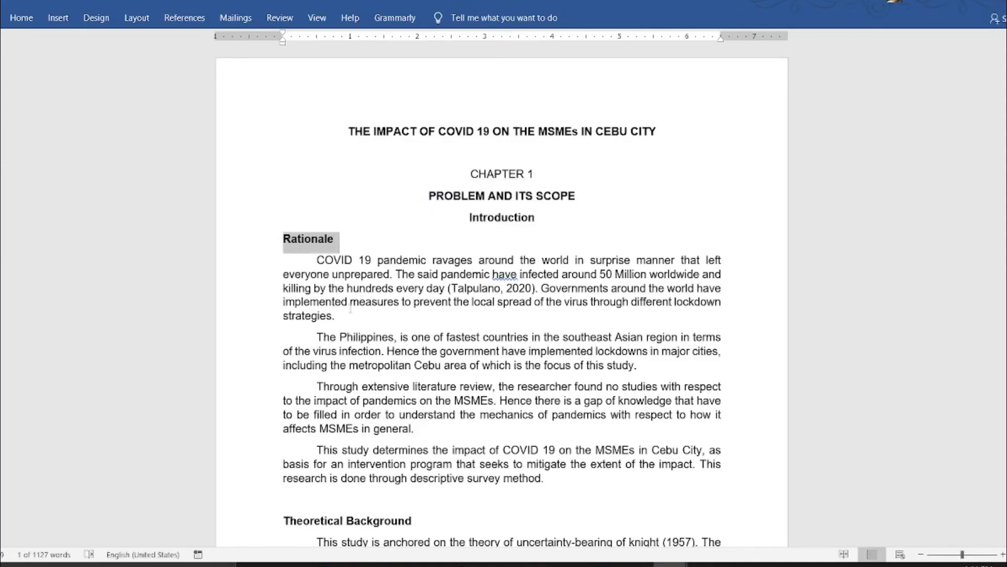
- Highlight the first Rationale paragraph, its in-text citation, and its closing sentence about government measures
drag(351, 316, 315, 265)
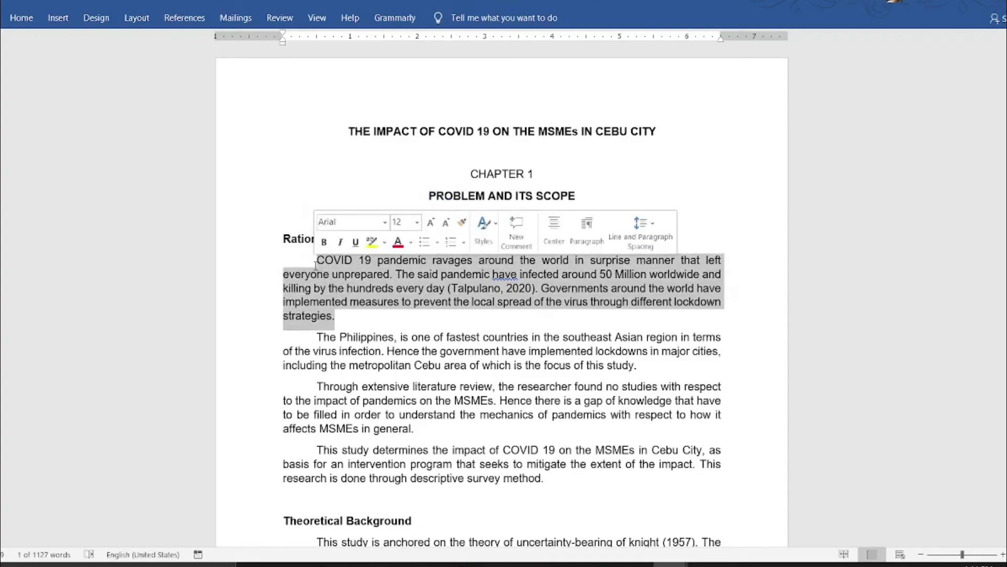
key(Right)
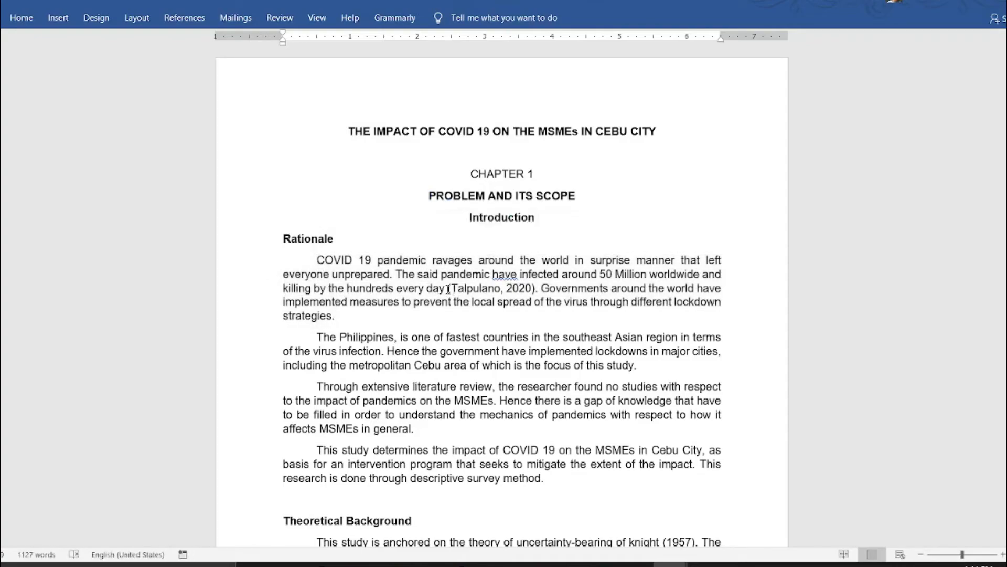
drag(448, 288, 540, 288)
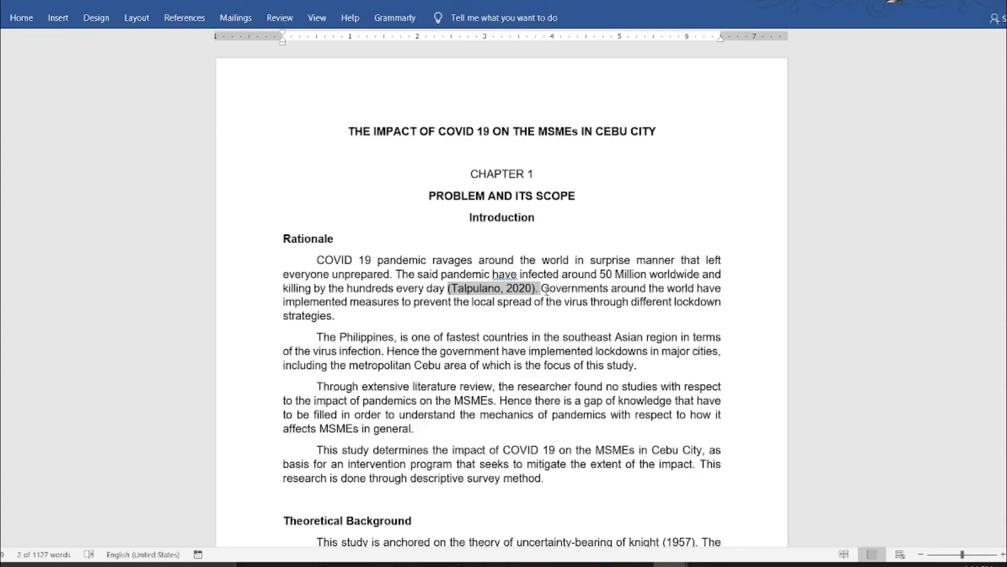
click(547, 289)
drag(547, 290, 501, 323)
scroll(500, 323, down, 2)
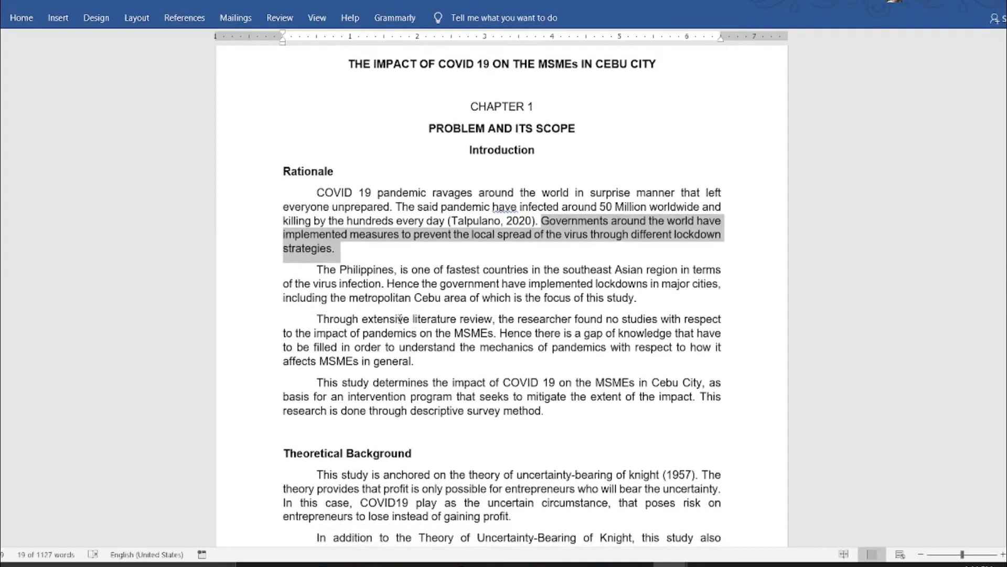
- Highlight the second, third and fourth Rationale paragraphs one at a time, finishing with the entire Rationale text
drag(318, 267, 648, 304)
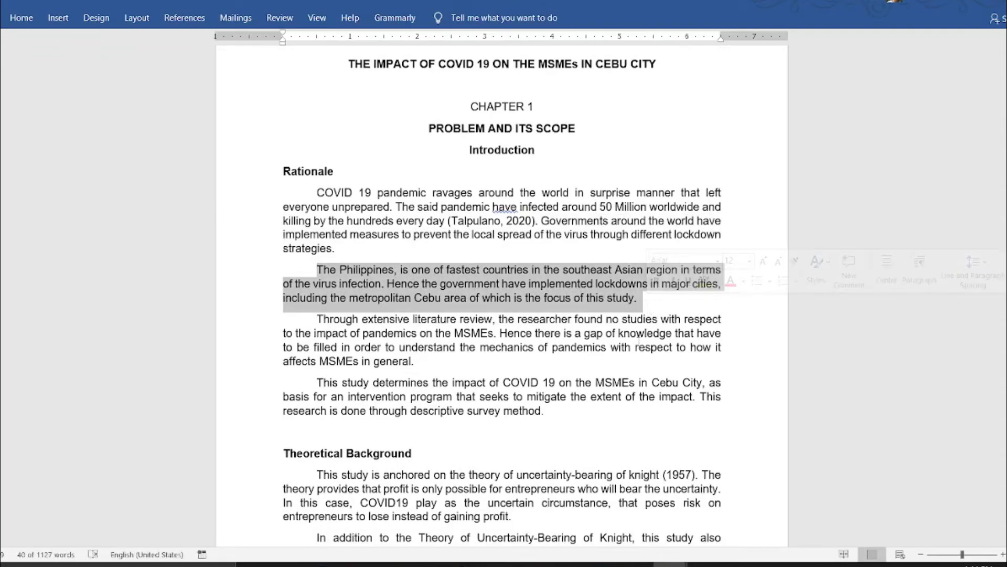
scroll(399, 320, down, 1)
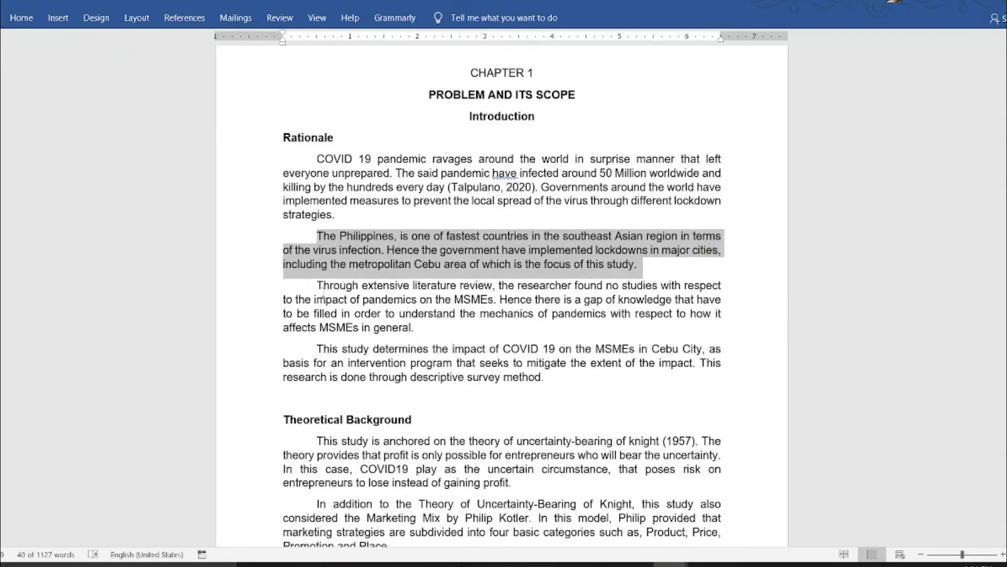
drag(317, 285, 418, 325)
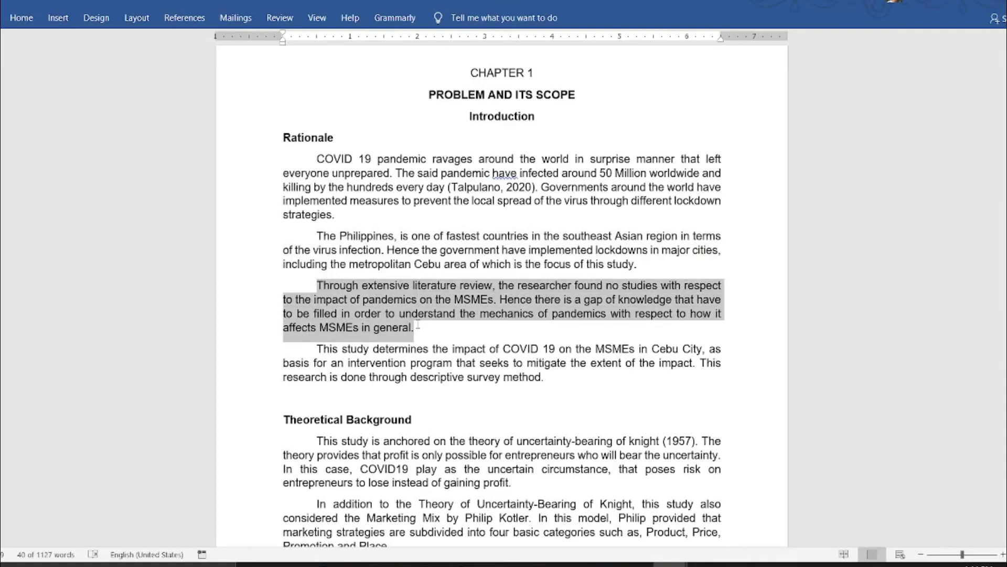
drag(419, 325, 419, 324)
drag(418, 324, 415, 327)
drag(414, 327, 414, 327)
click(470, 348)
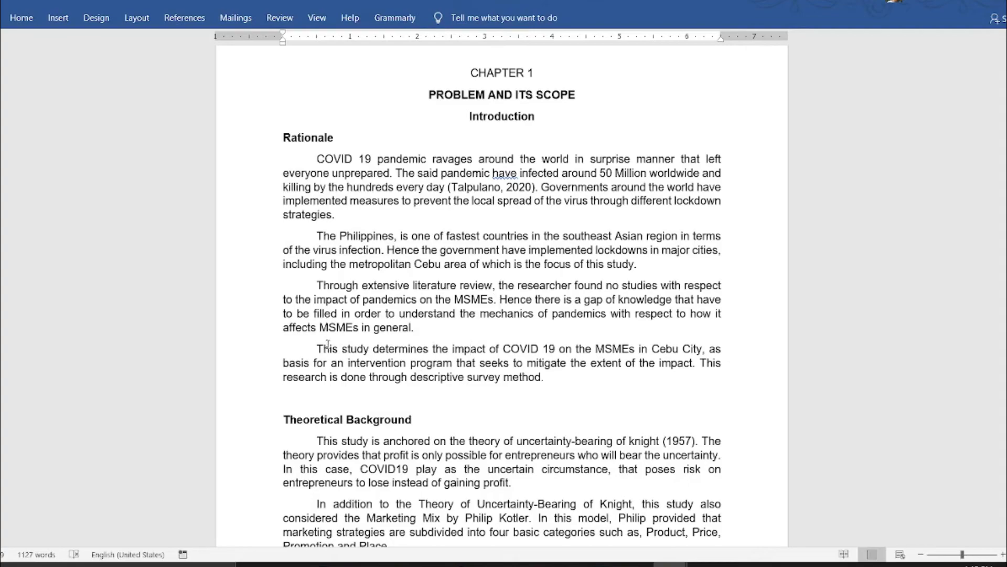
drag(319, 349, 539, 385)
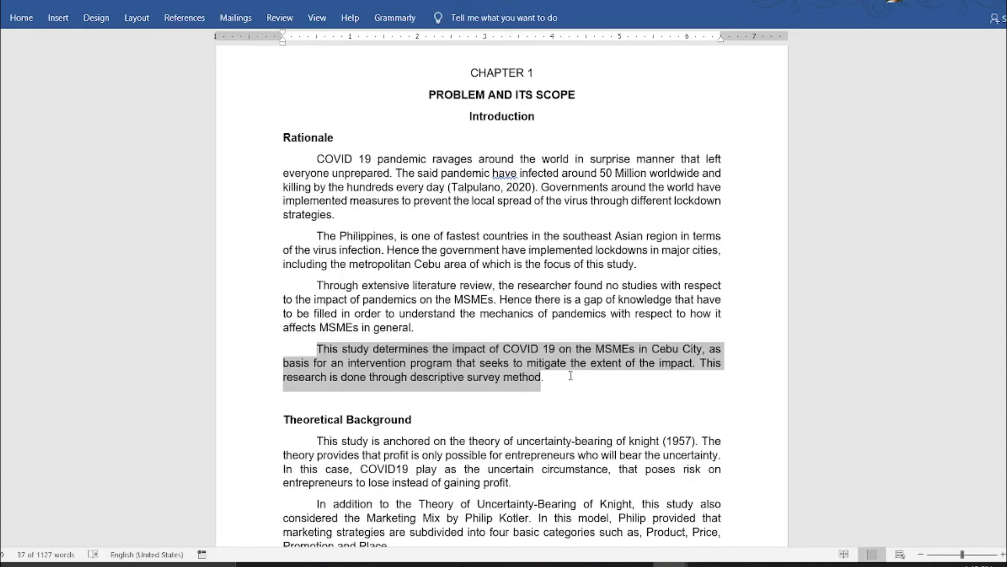
drag(593, 386, 320, 156)
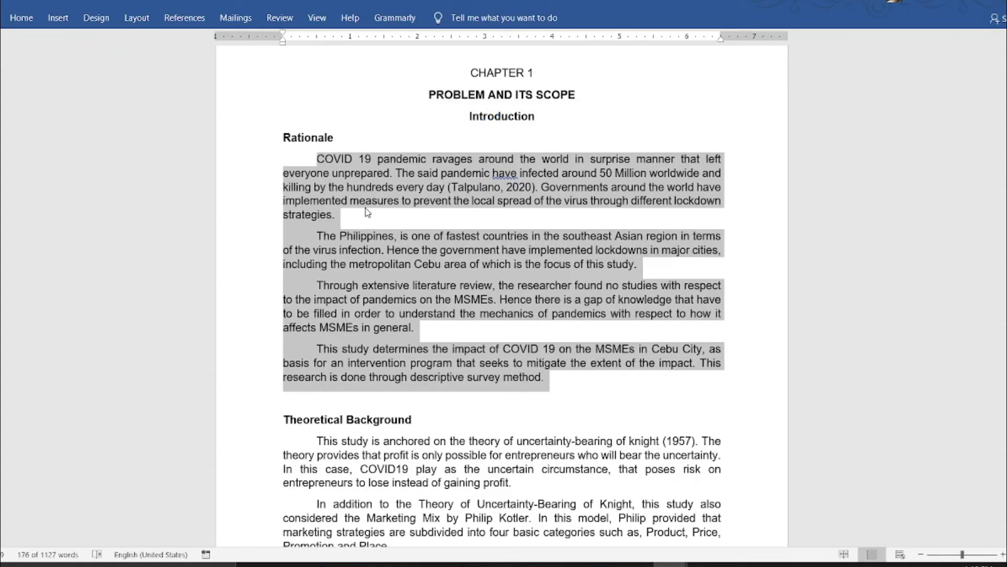
- Highlight the Theoretical Background heading, the uncertainty-bearing theory reference, and the opening of the Marketing Mix paragraph
scroll(356, 210, down, 5)
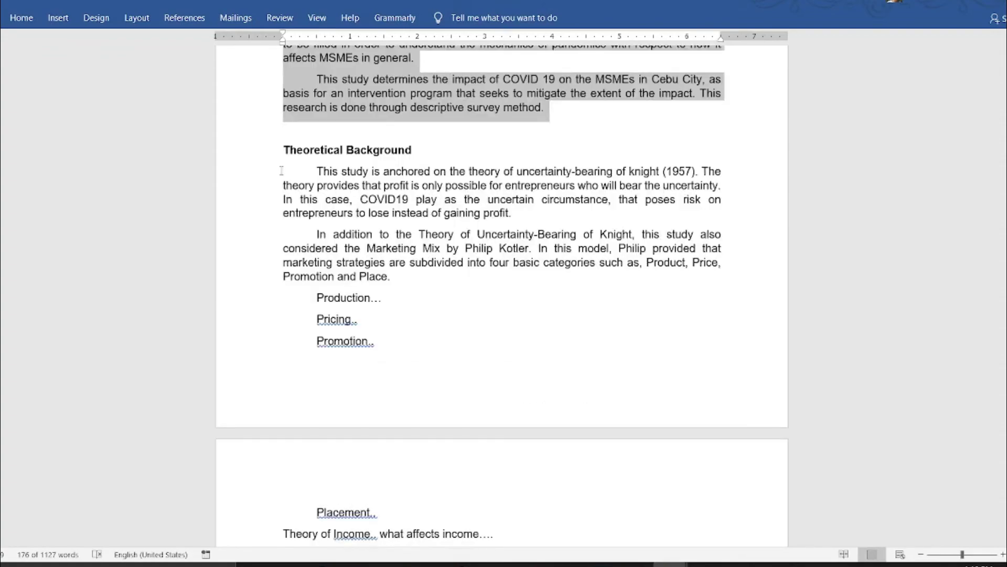
drag(284, 150, 403, 152)
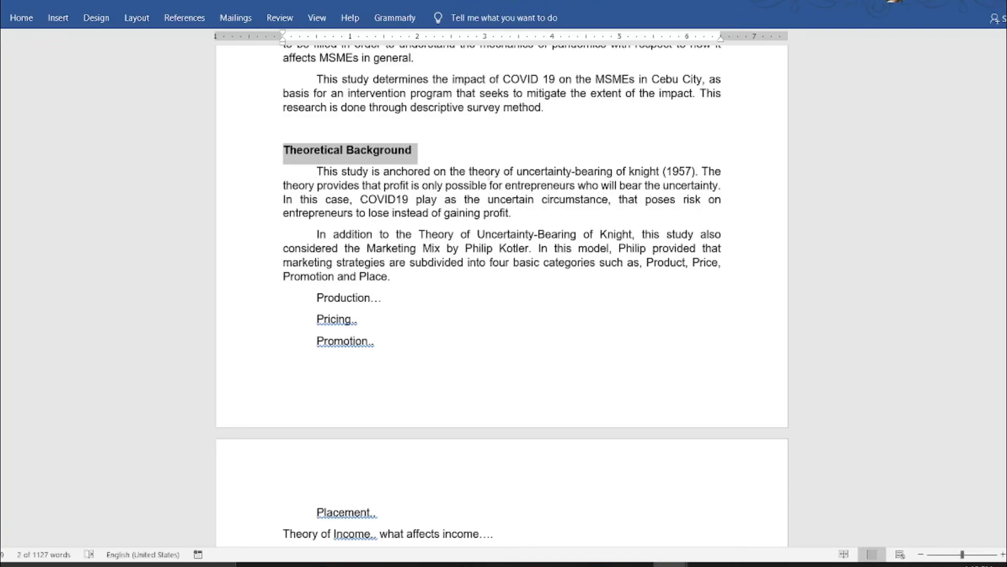
drag(470, 171, 692, 173)
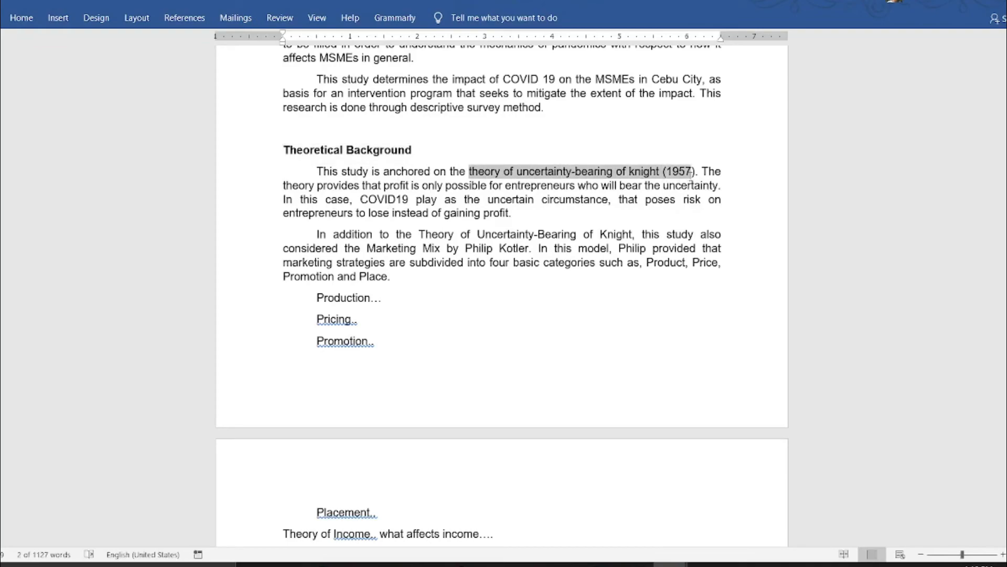
scroll(658, 283, down, 1)
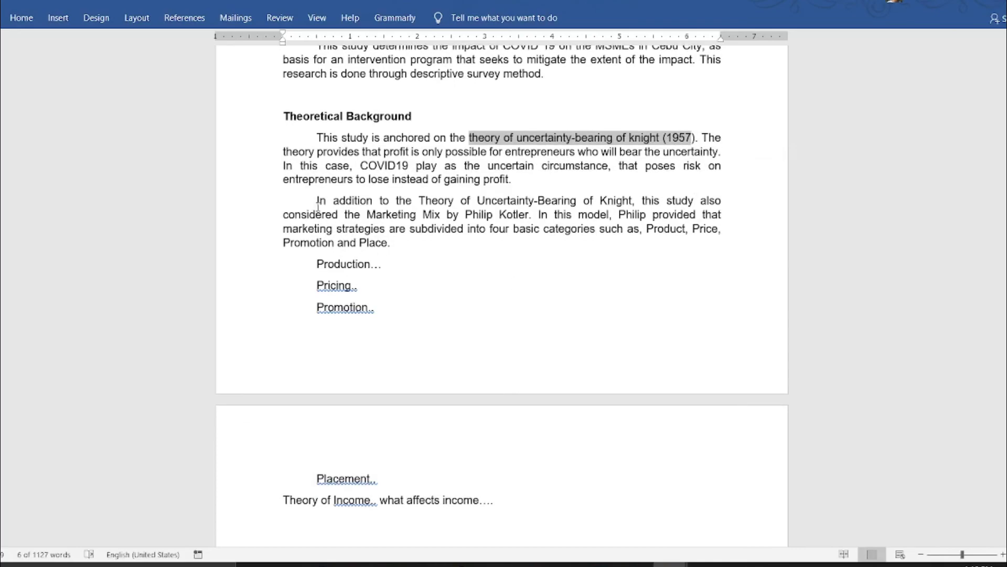
drag(316, 200, 435, 215)
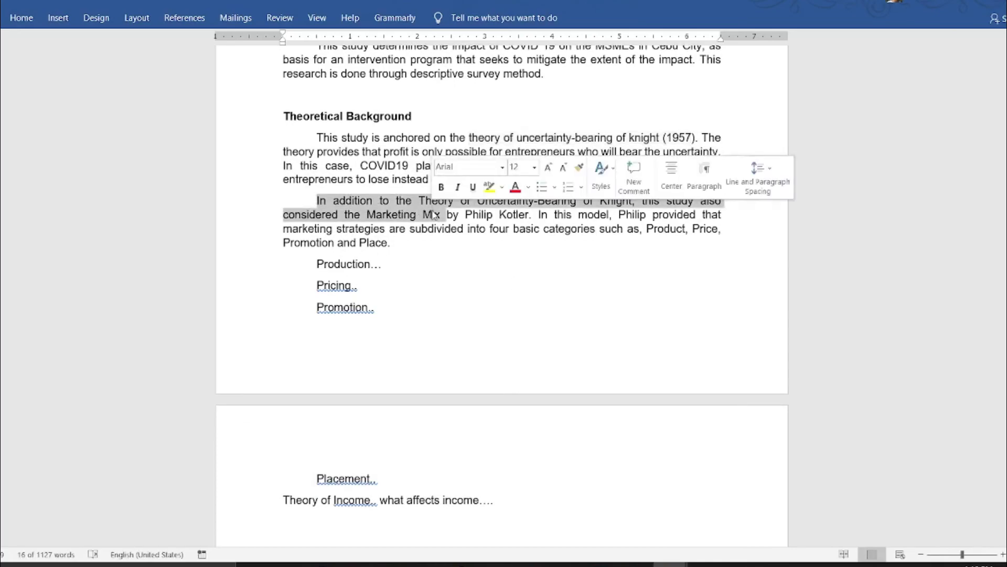
- Highlight the Production, Pricing, Promotion and Placement entries under the Marketing Mix paragraph, plus the Theory of Income line
scroll(433, 214, down, 5)
scroll(433, 213, up, 4)
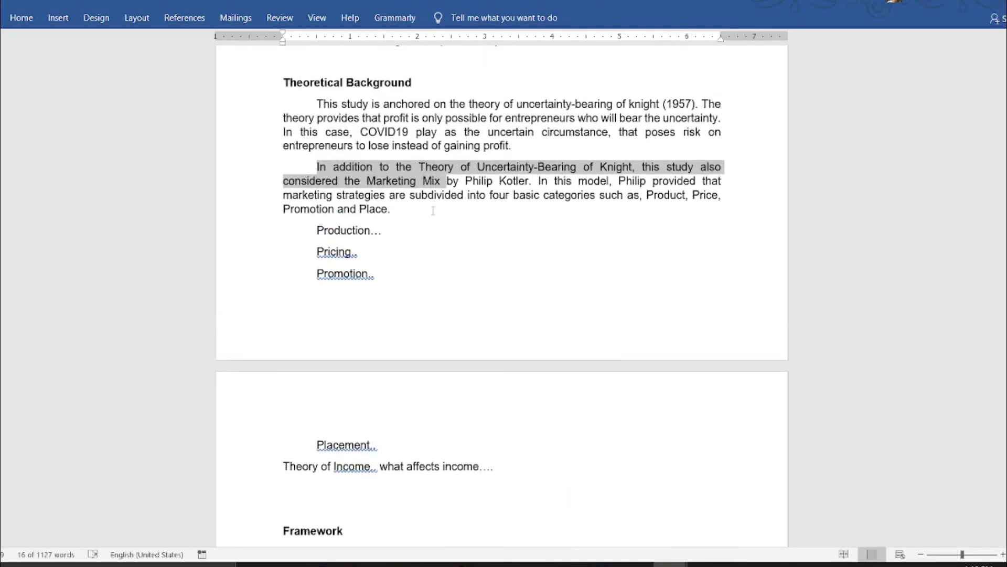
drag(309, 227, 368, 210)
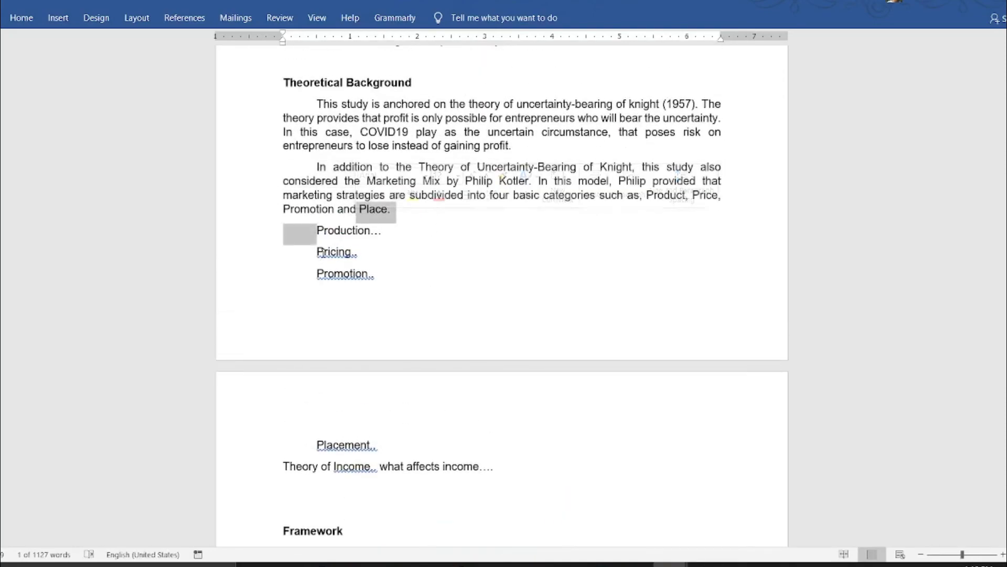
click(338, 252)
drag(334, 273, 352, 274)
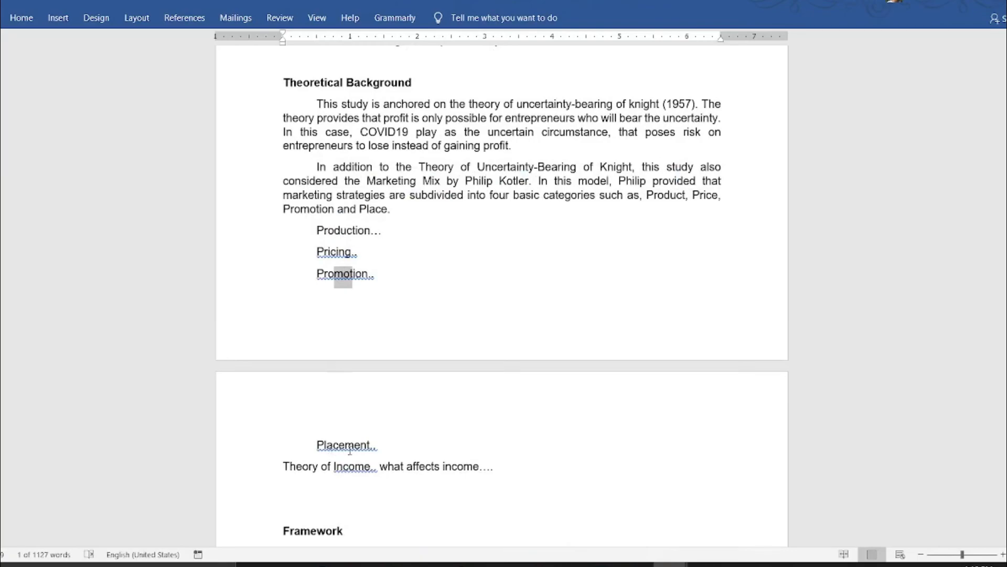
drag(334, 446, 354, 447)
click(414, 454)
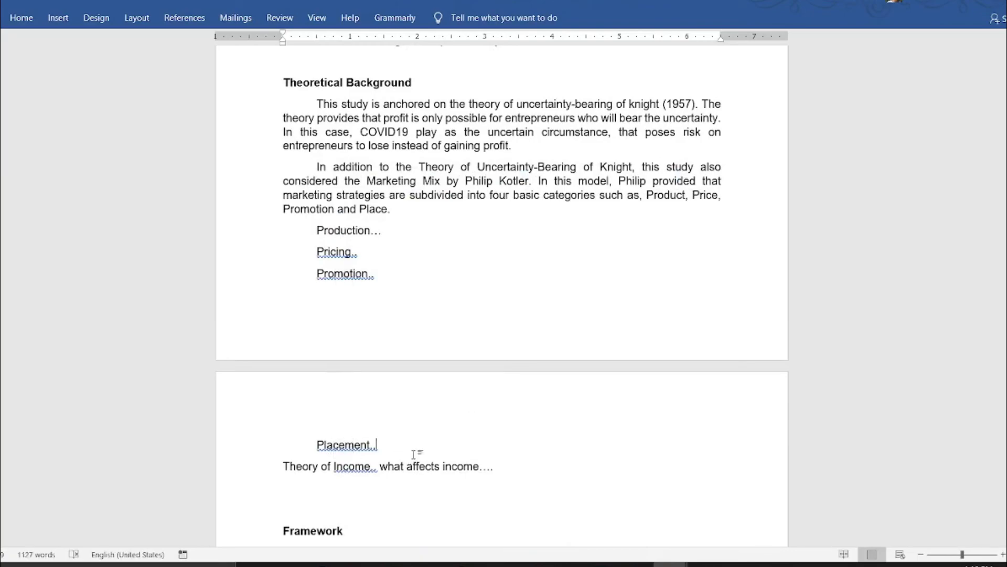
drag(414, 454, 290, 224)
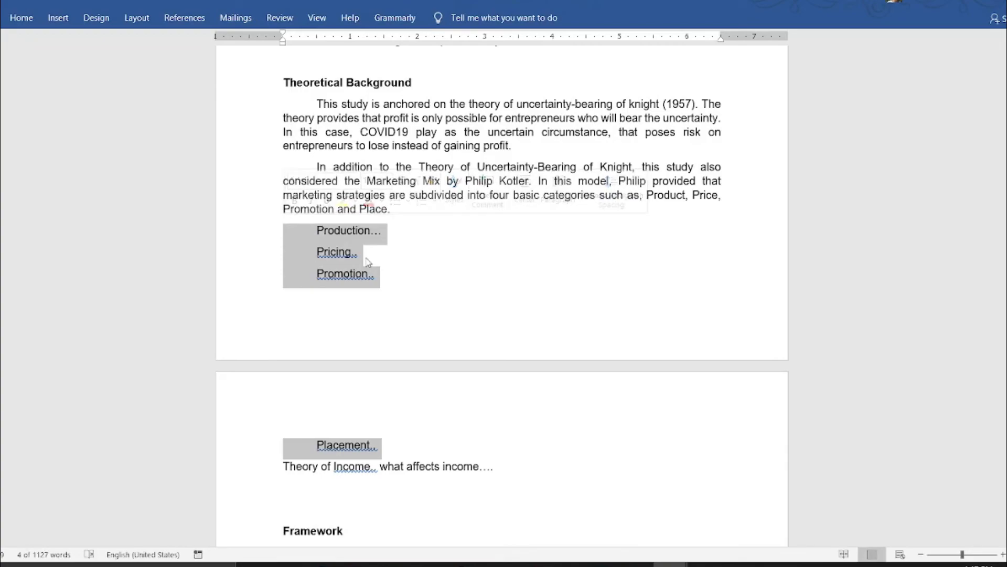
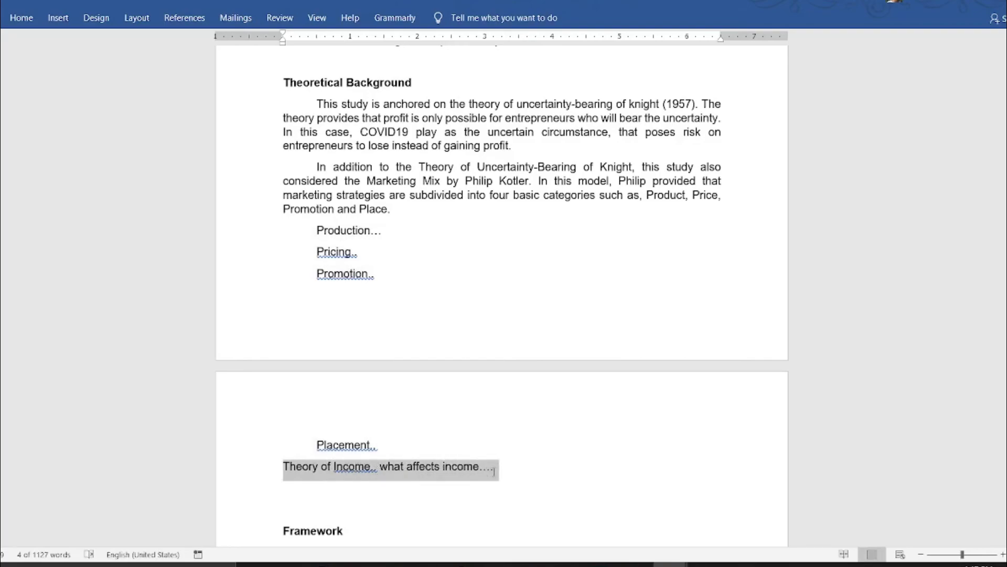
drag(494, 471, 495, 475)
- Examine the Framework of the Study diagram, Figure No. 1, on the page after the Theoretical Background
scroll(518, 458, down, 1)
scroll(557, 434, down, 9)
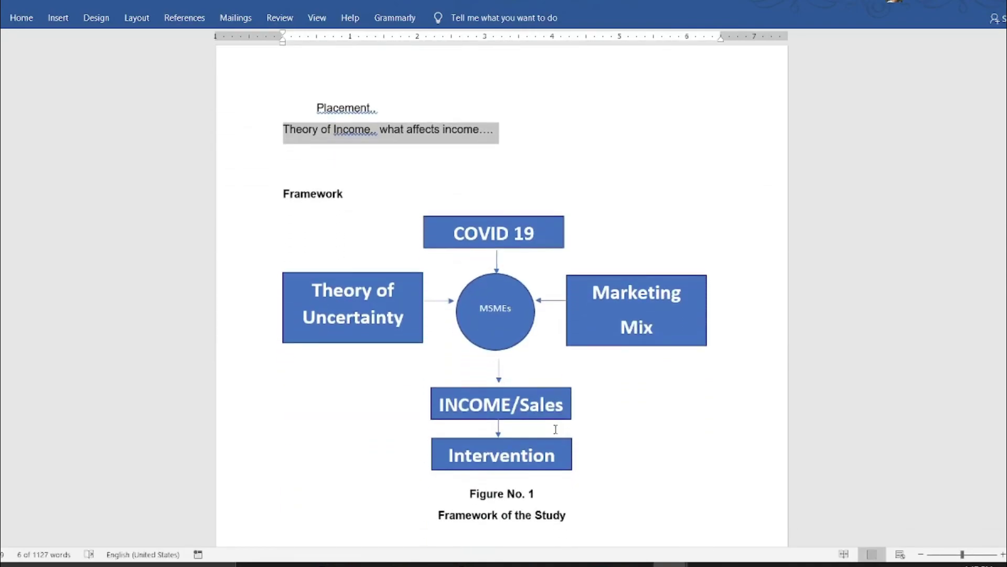
scroll(556, 429, down, 3)
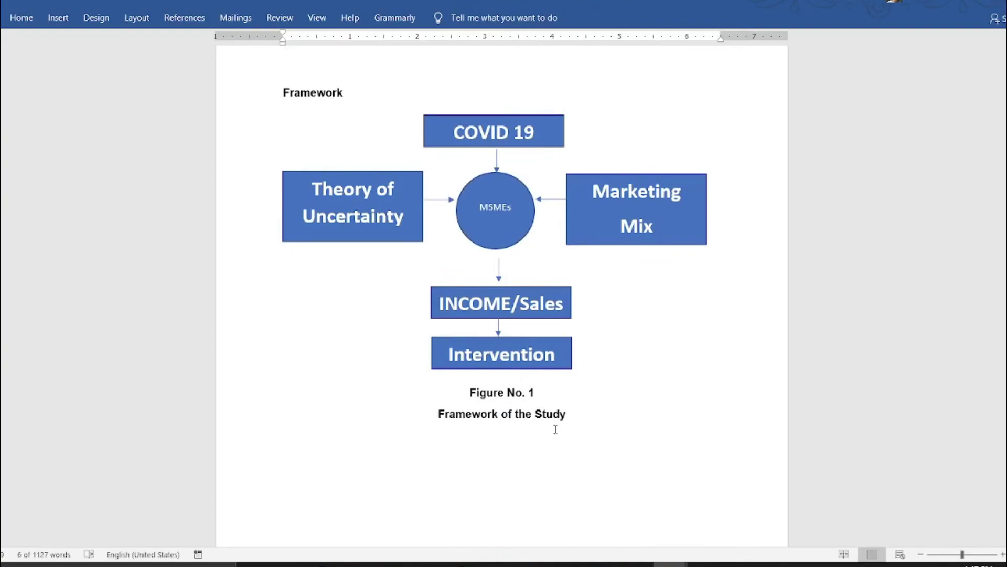
- Highlight the Framework heading with the diagram's boxes and arrows, and glance ahead to THE PROBLEM page before clearing the selection
scroll(556, 429, up, 2)
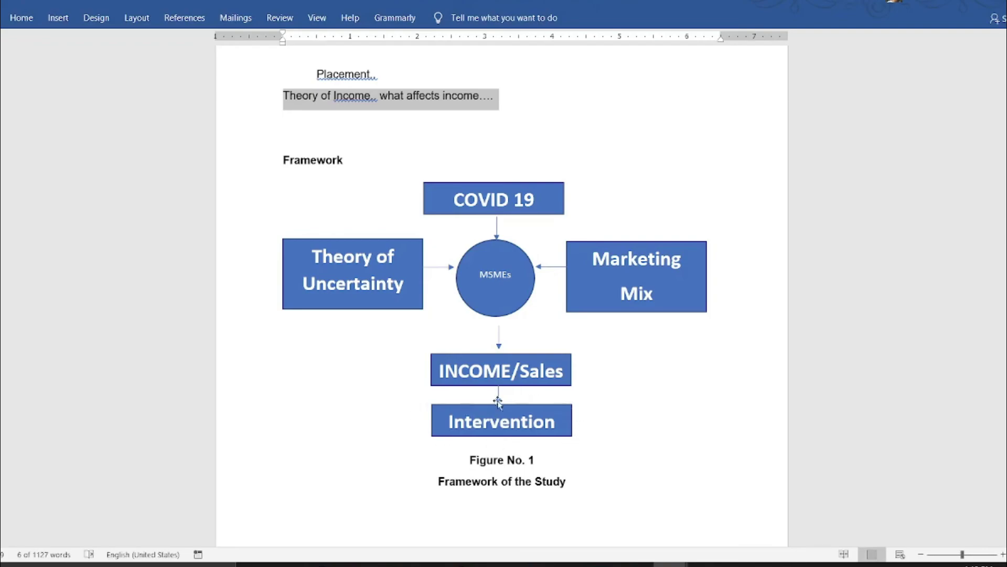
scroll(472, 406, down, 5)
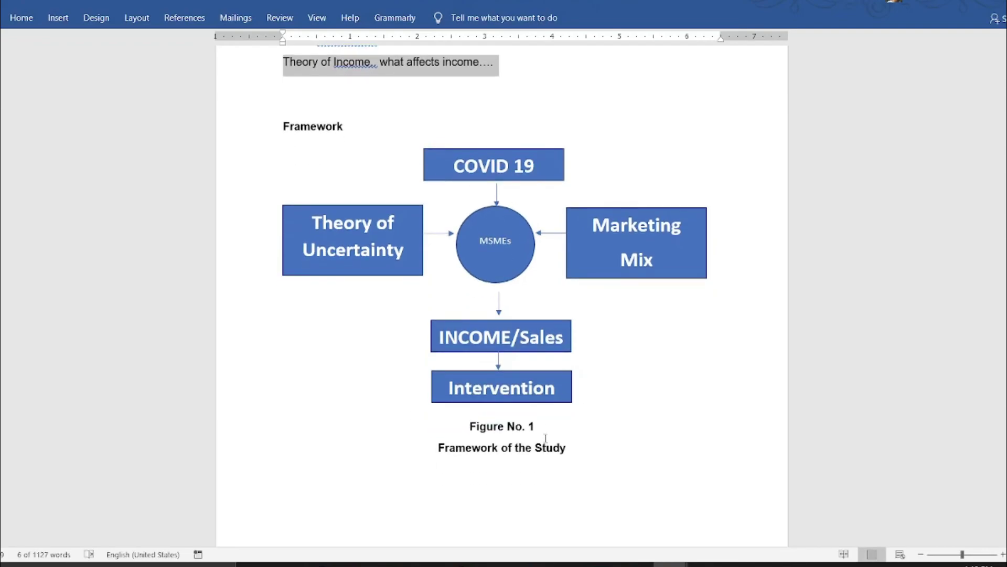
scroll(627, 328, up, 4)
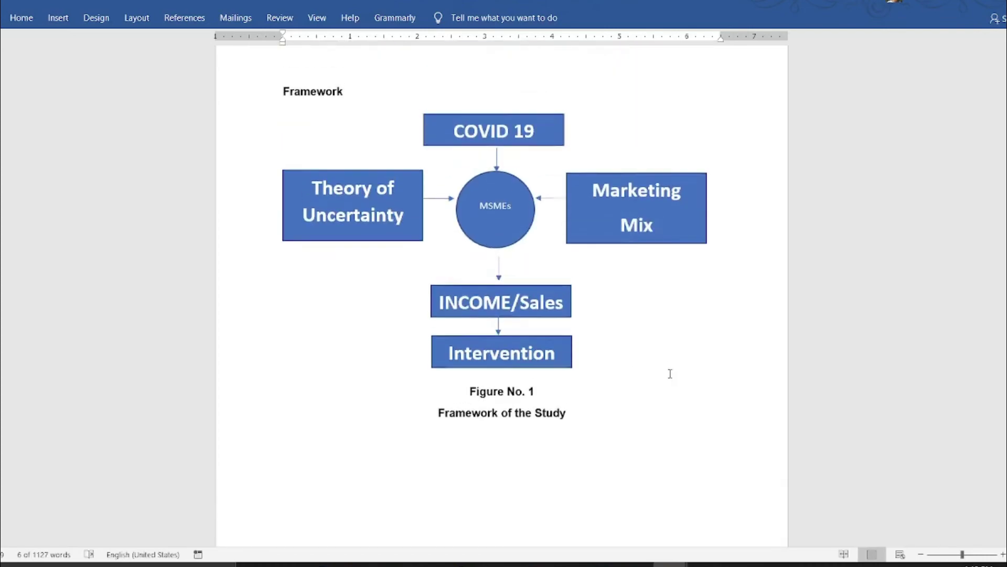
drag(670, 374, 670, 412)
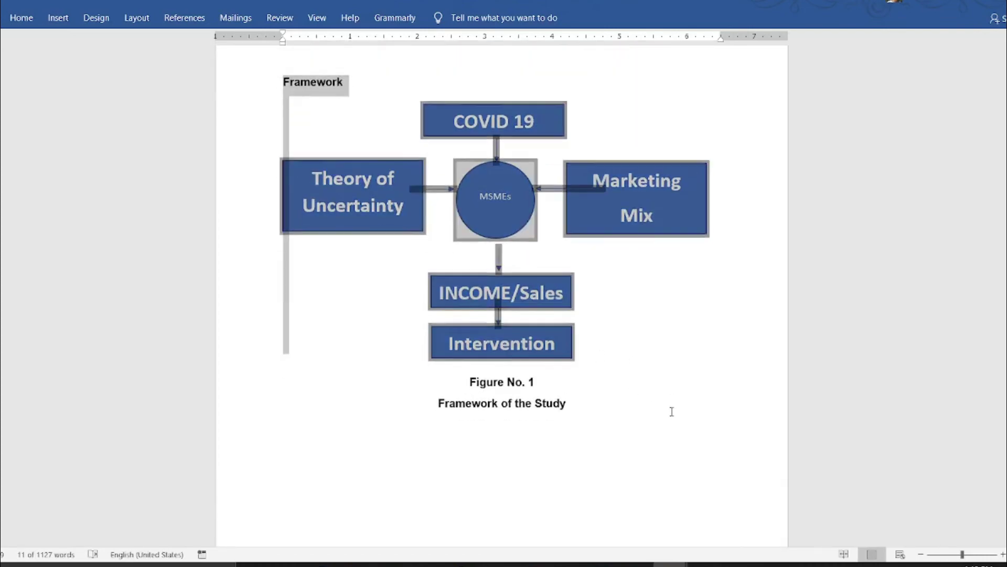
scroll(670, 411, down, 6)
scroll(671, 410, down, 1)
scroll(670, 410, up, 4)
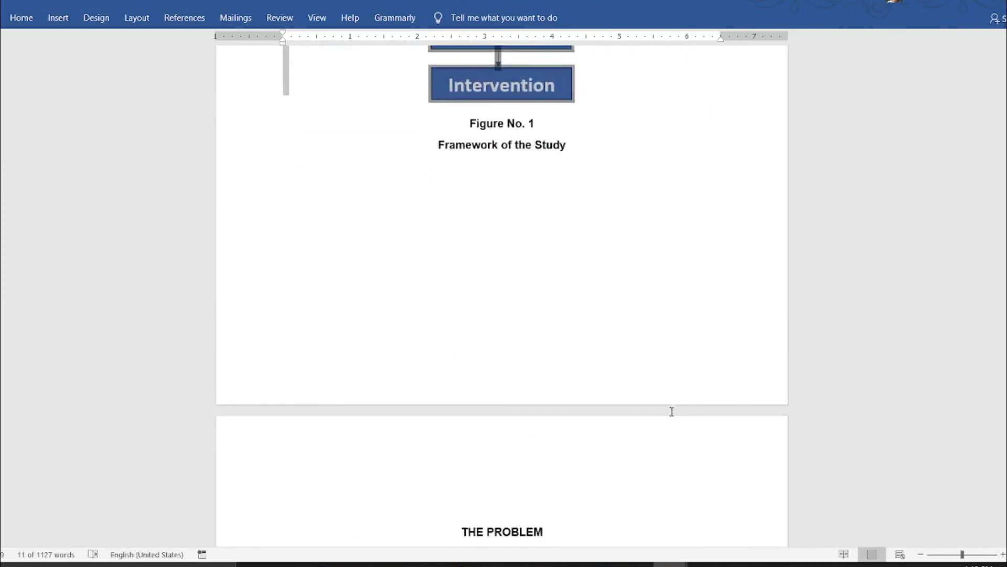
scroll(657, 412, up, 3)
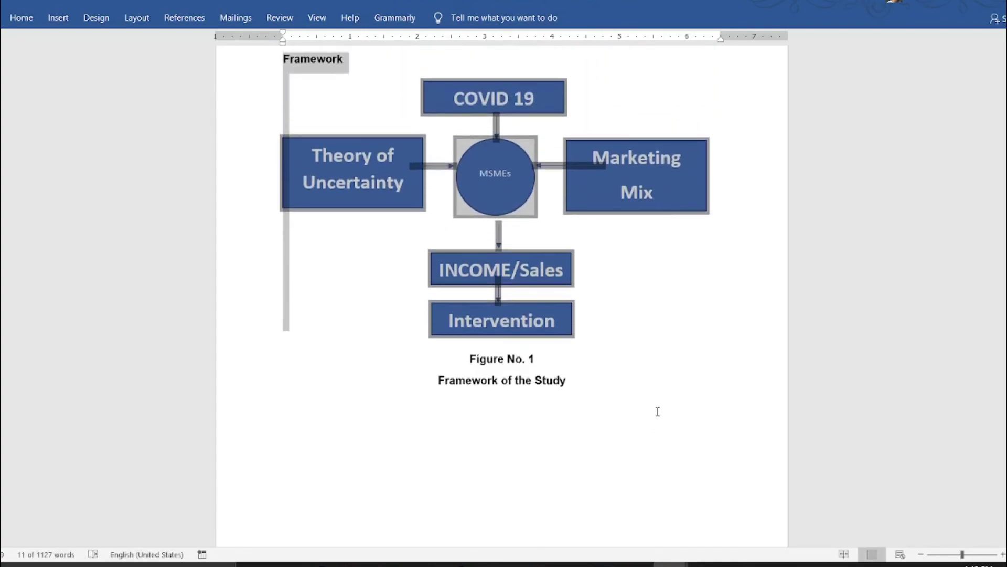
click(658, 412)
- Highlight the whole Framework section repeatedly, from its heading through the diagram to the Figure No. 1 caption, then clear the selection
scroll(657, 410, up, 2)
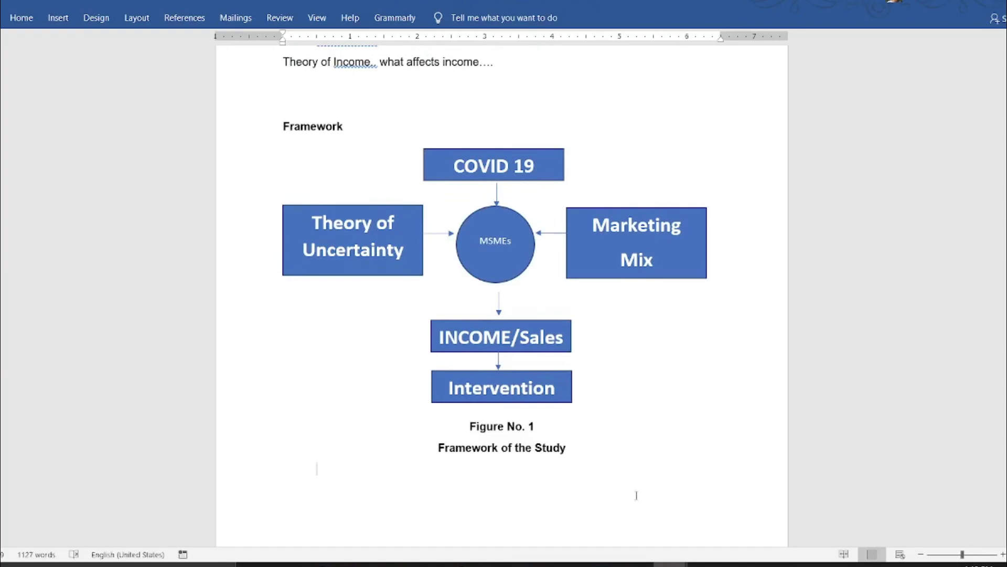
drag(318, 470, 237, 103)
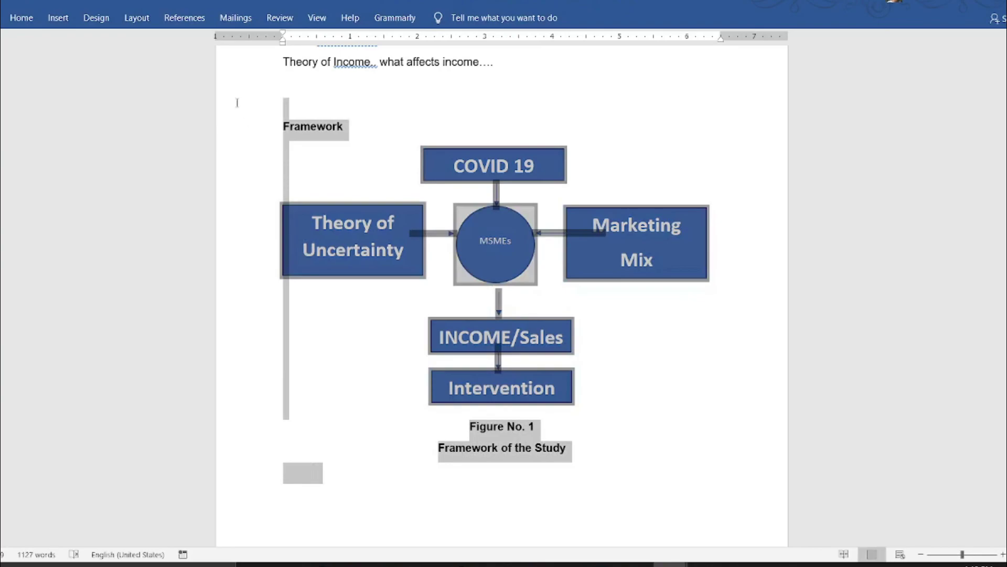
drag(237, 103, 248, 120)
click(233, 122)
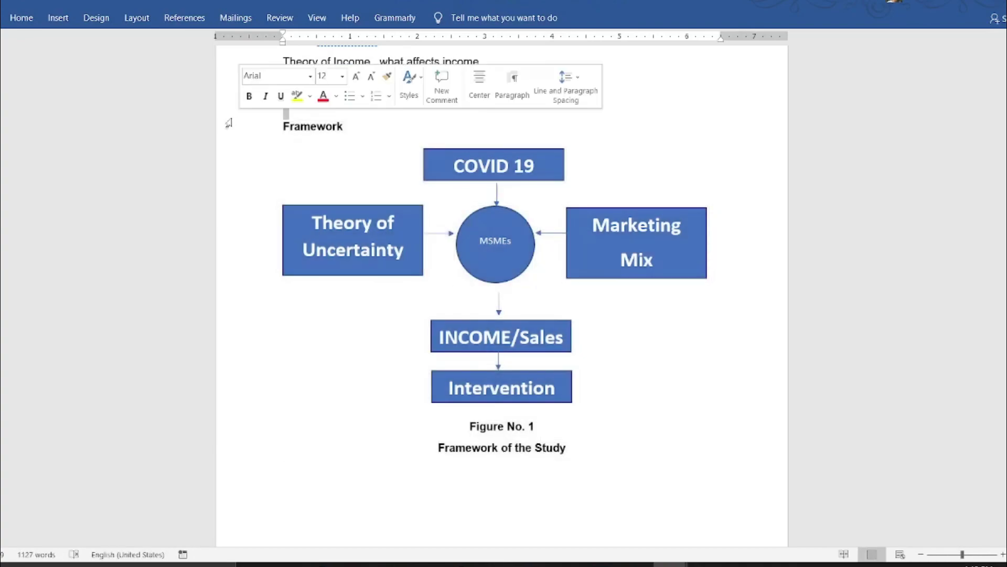
drag(228, 124, 232, 472)
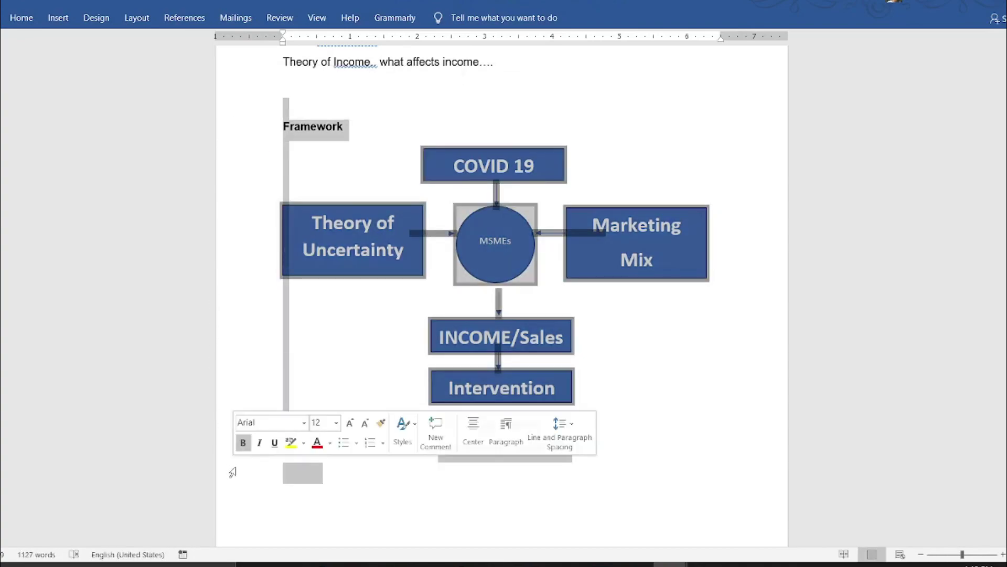
click(737, 418)
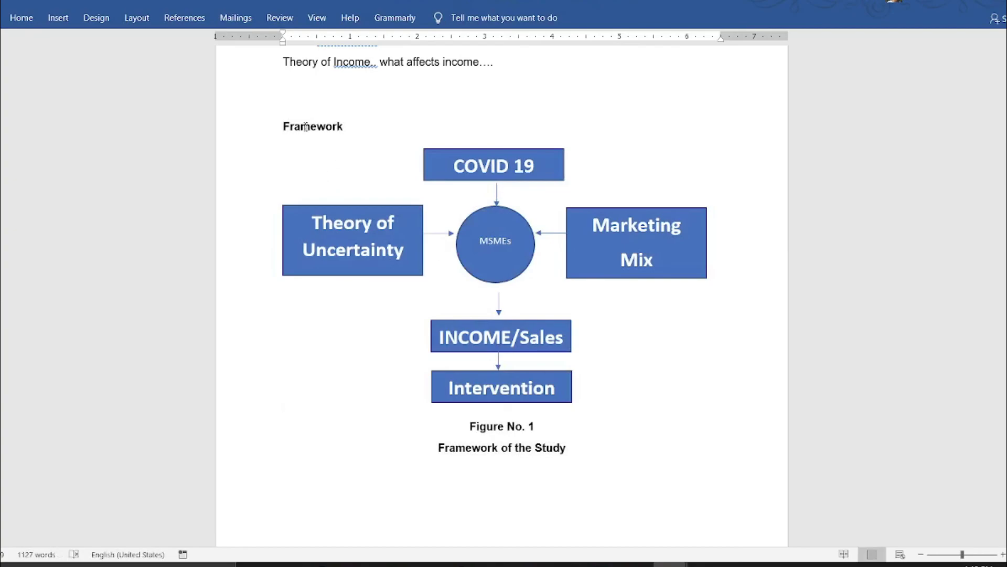
drag(251, 108, 250, 461)
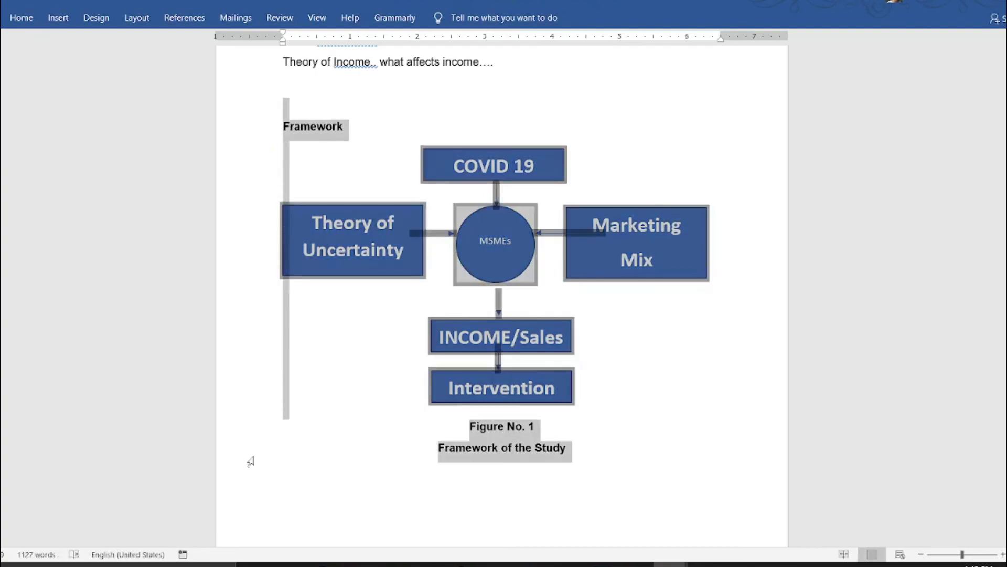
click(676, 479)
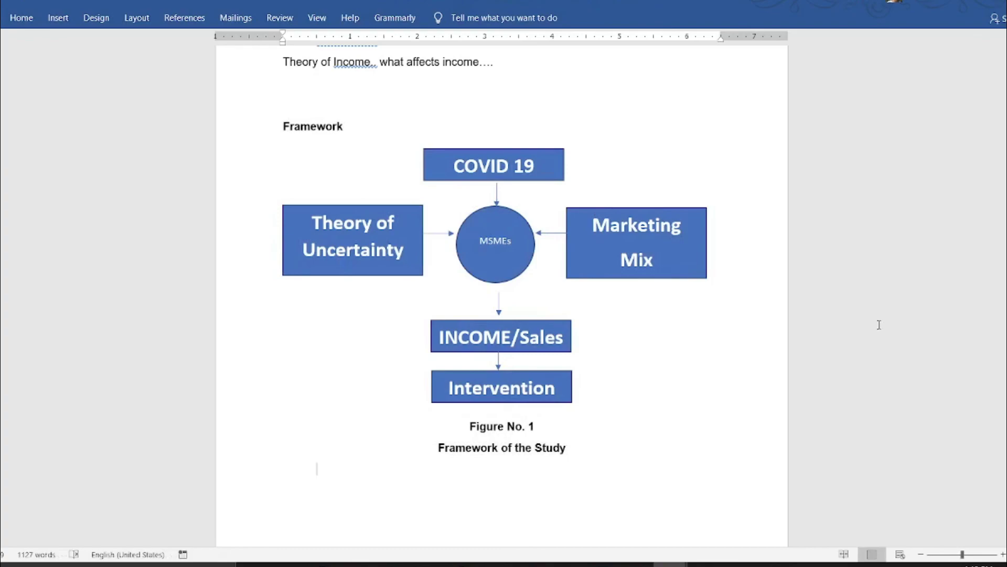
- Go past the Statement of the Problem and highlight the Significance of the Study heading, then deselect it
scroll(879, 324, down, 5)
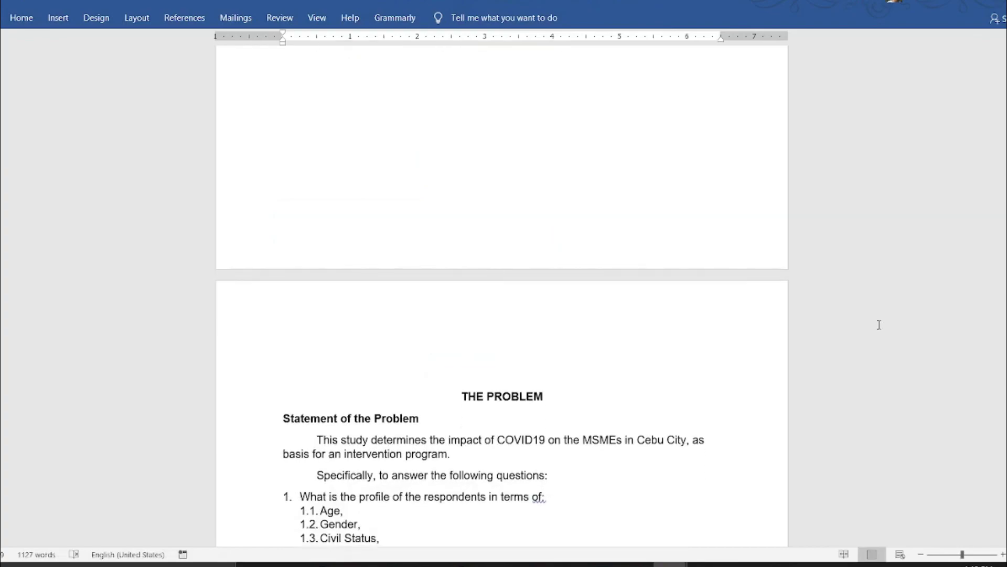
scroll(880, 325, down, 5)
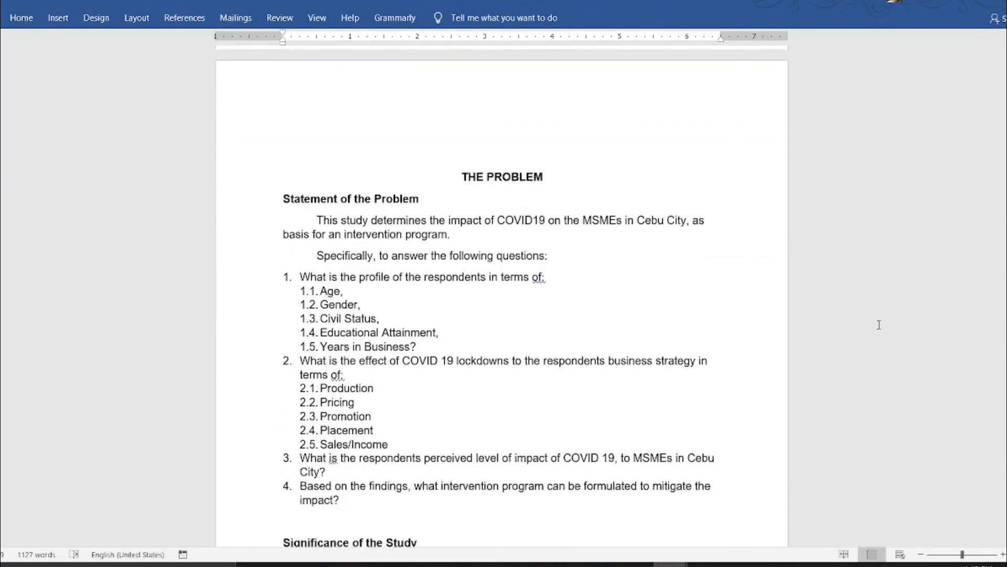
scroll(879, 325, down, 5)
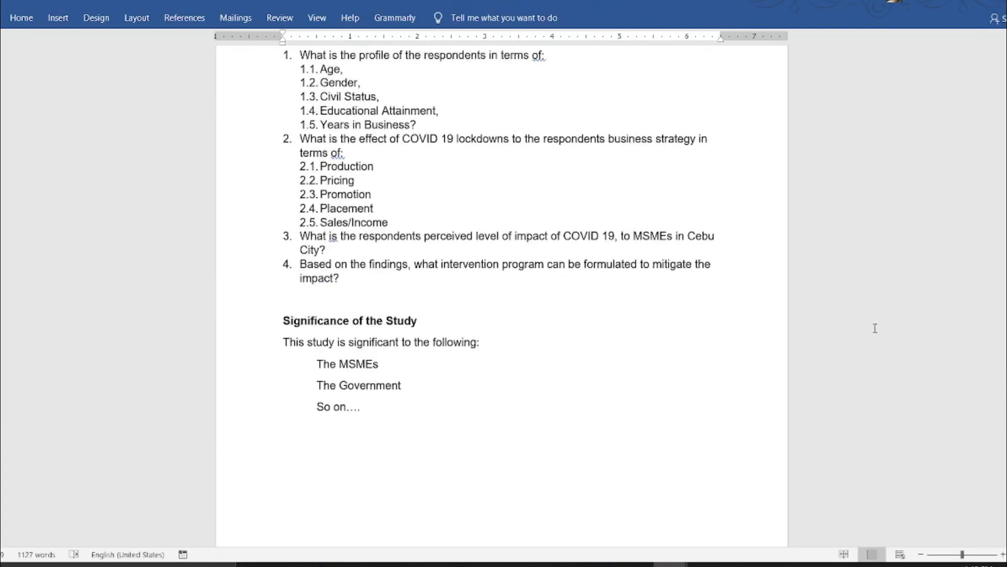
scroll(646, 308, up, 1)
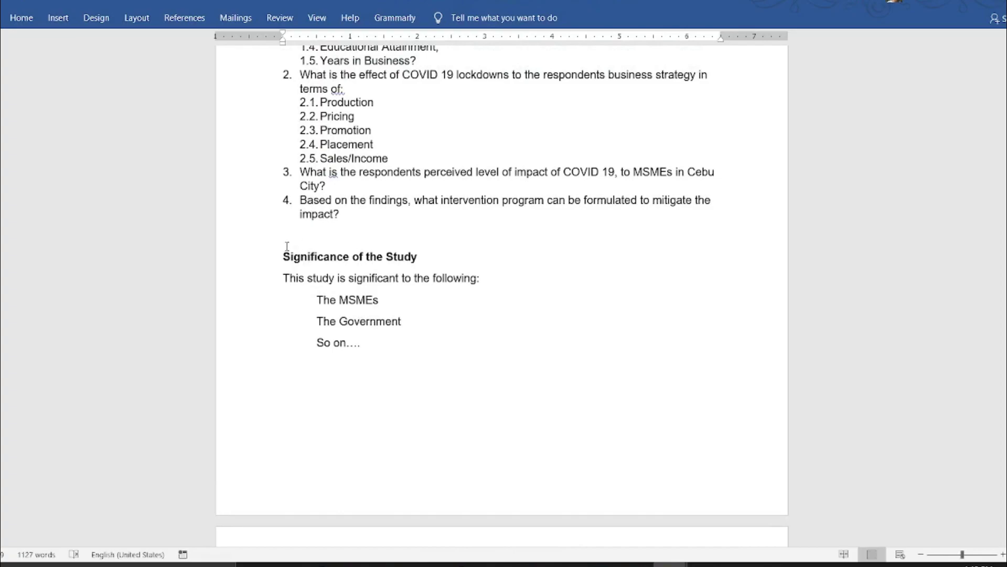
drag(283, 256, 418, 259)
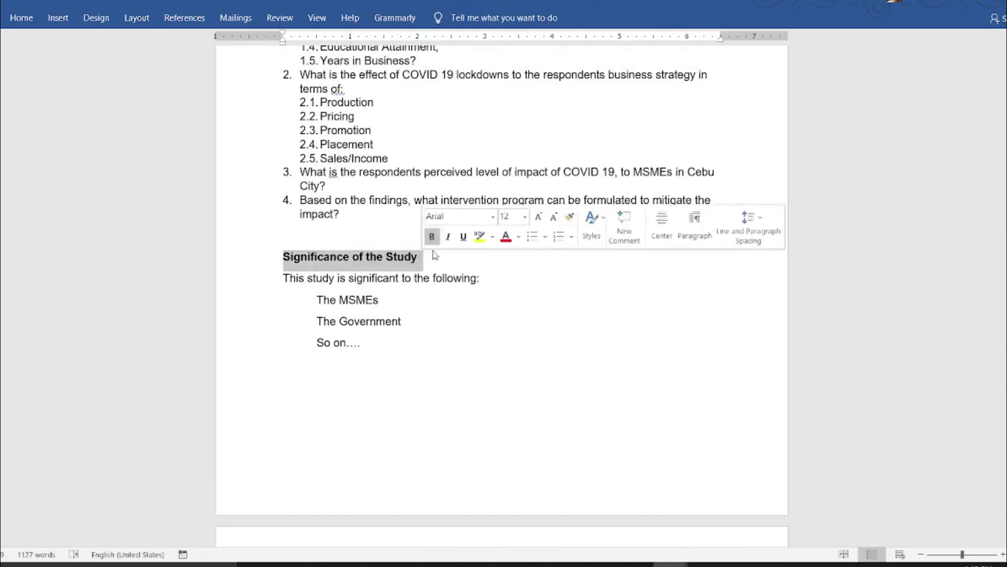
click(388, 237)
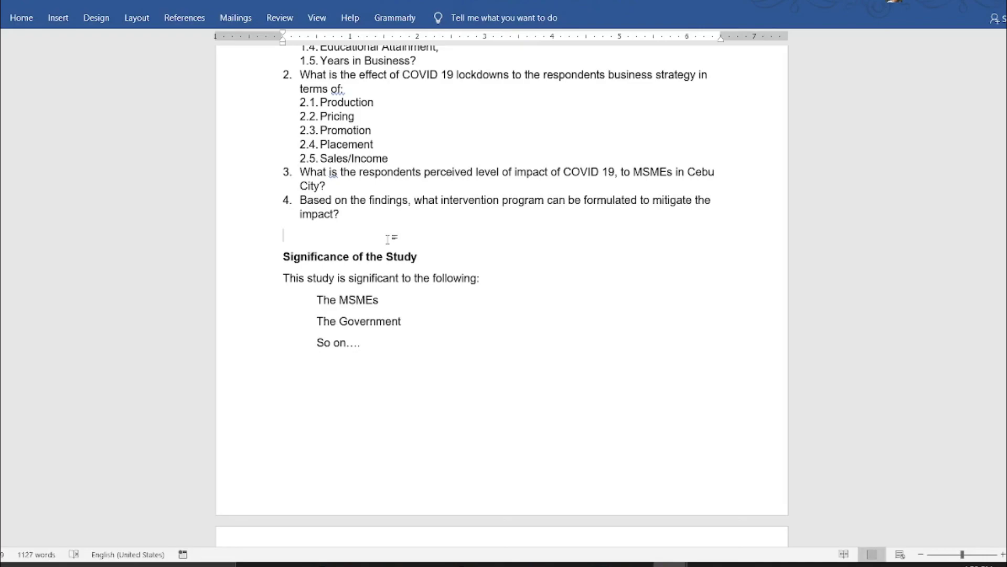
- Highlight questions 3 and 4 of the Statement of the Problem, on perceived impact and the intervention program, then deselect them
scroll(388, 239, down, 1)
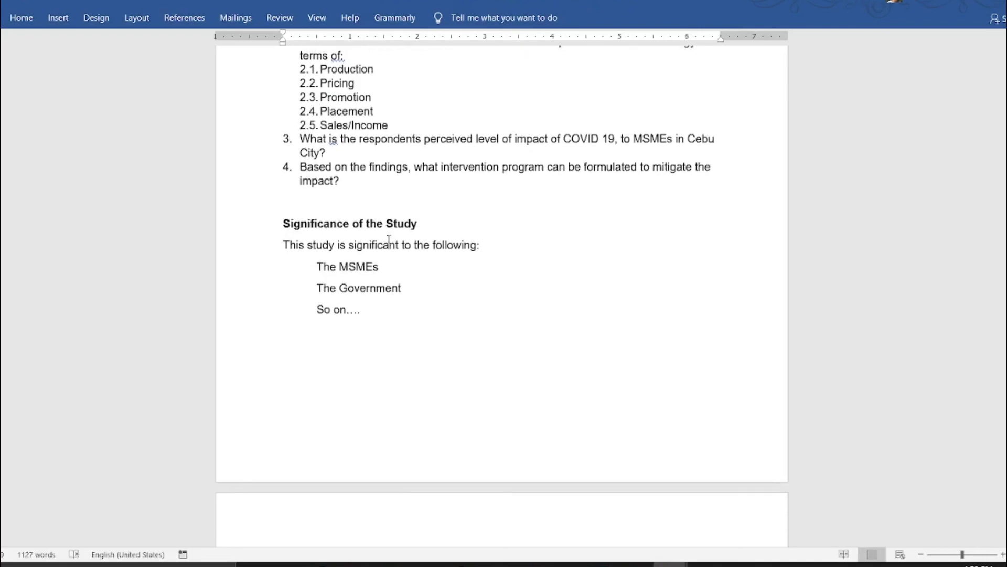
scroll(389, 239, up, 1)
scroll(388, 239, up, 1)
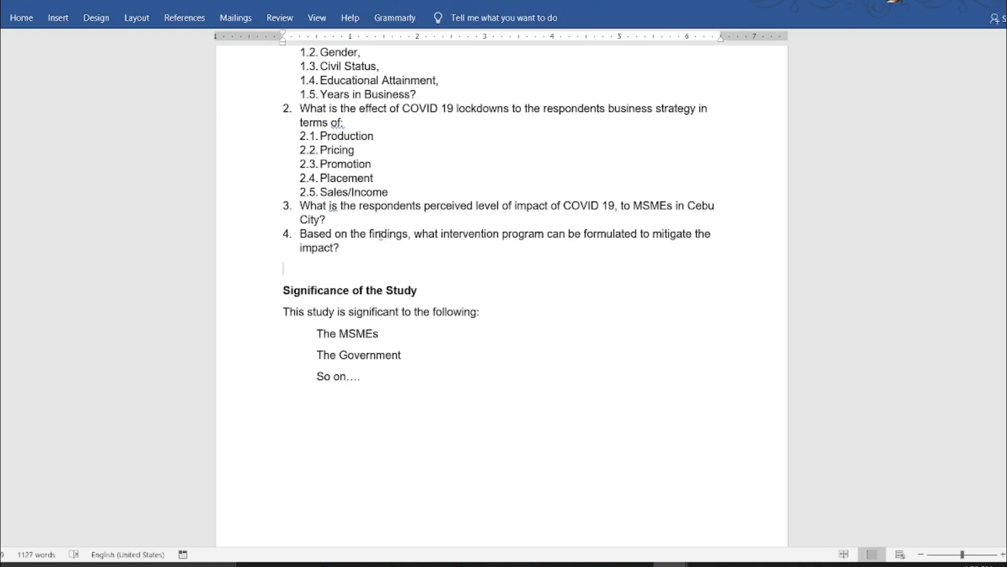
drag(371, 247, 304, 208)
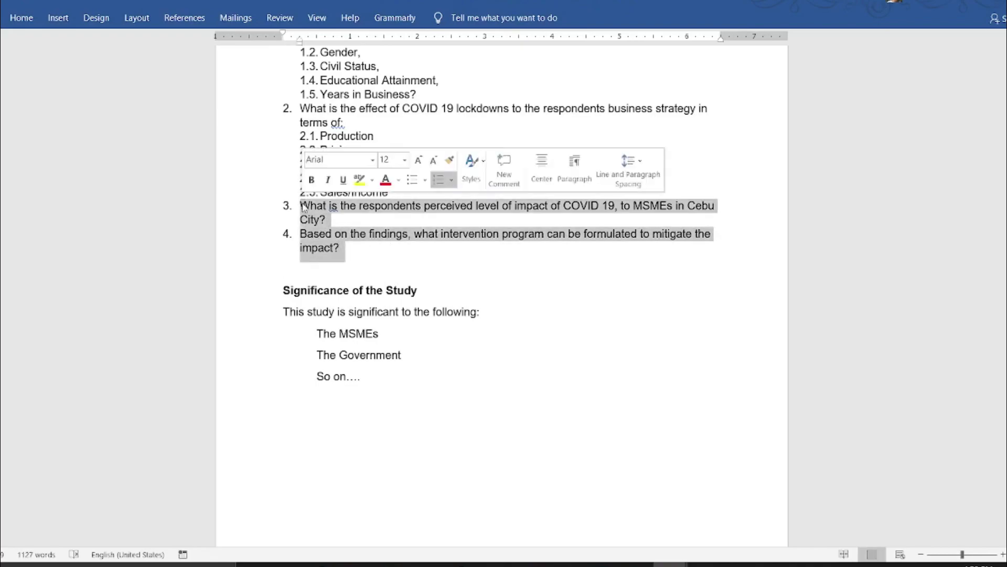
click(395, 272)
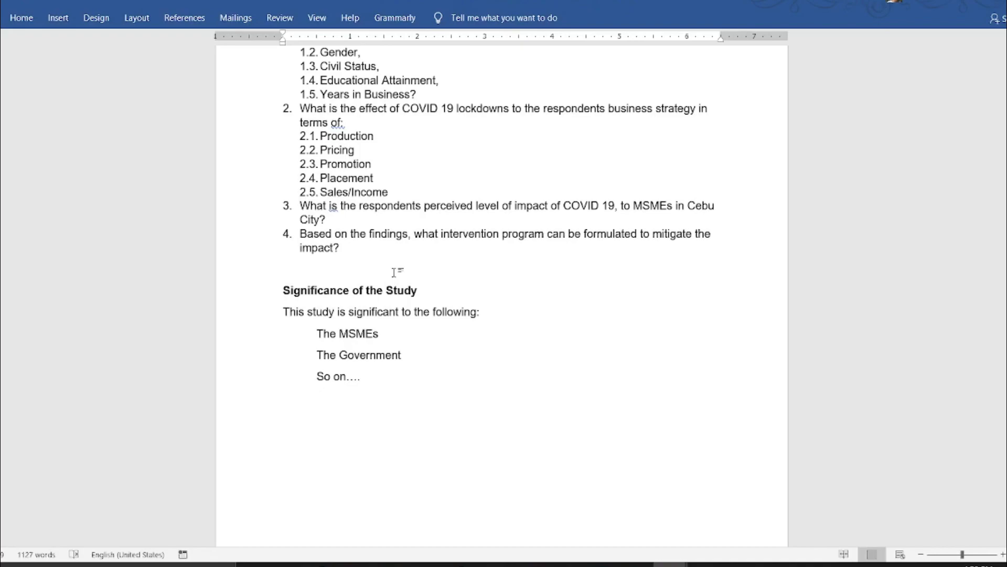
- Highlight the full Significance of the Study section, from its heading to the "So on" line, then deselect it
scroll(394, 272, down, 3)
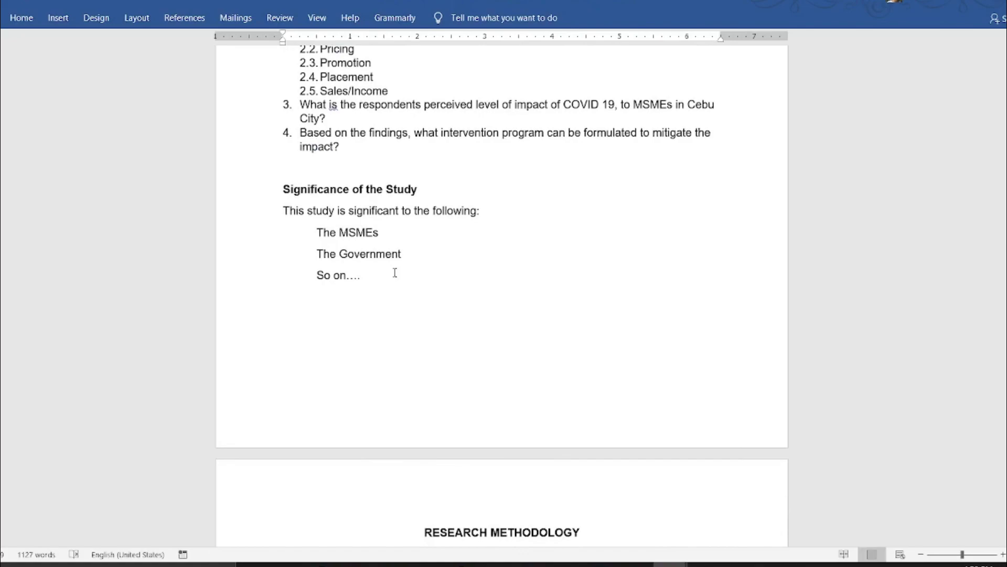
scroll(395, 272, up, 1)
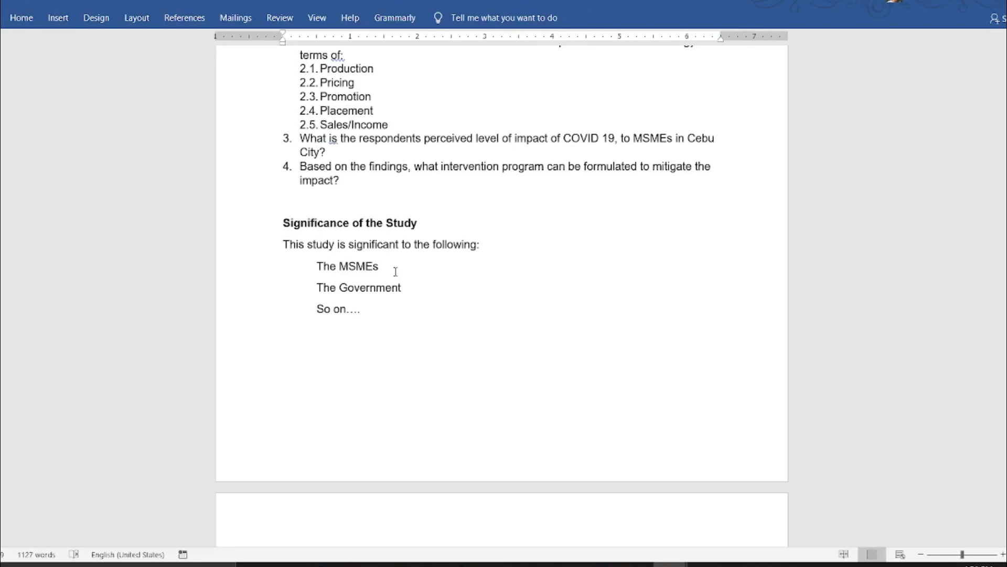
drag(282, 222, 415, 313)
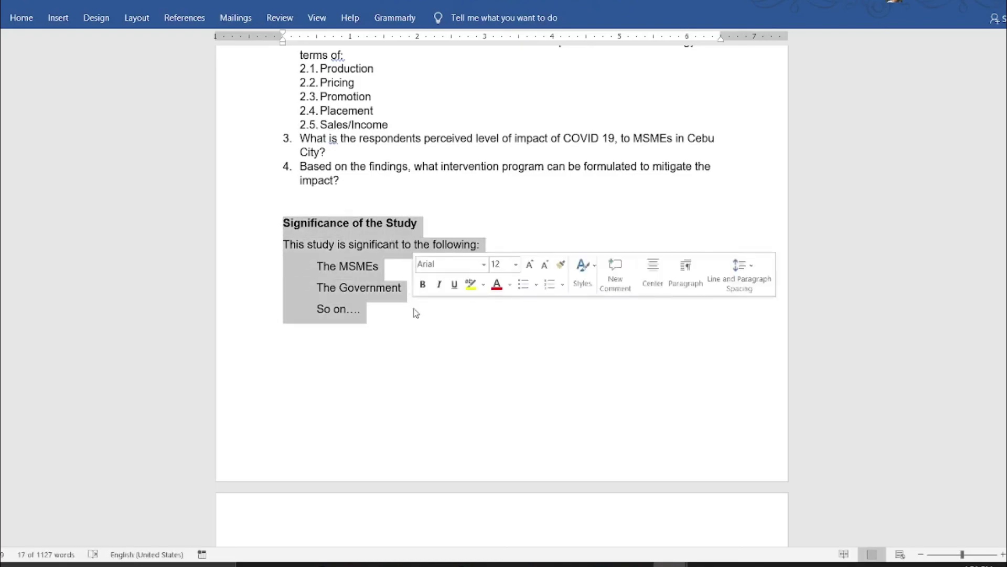
click(433, 354)
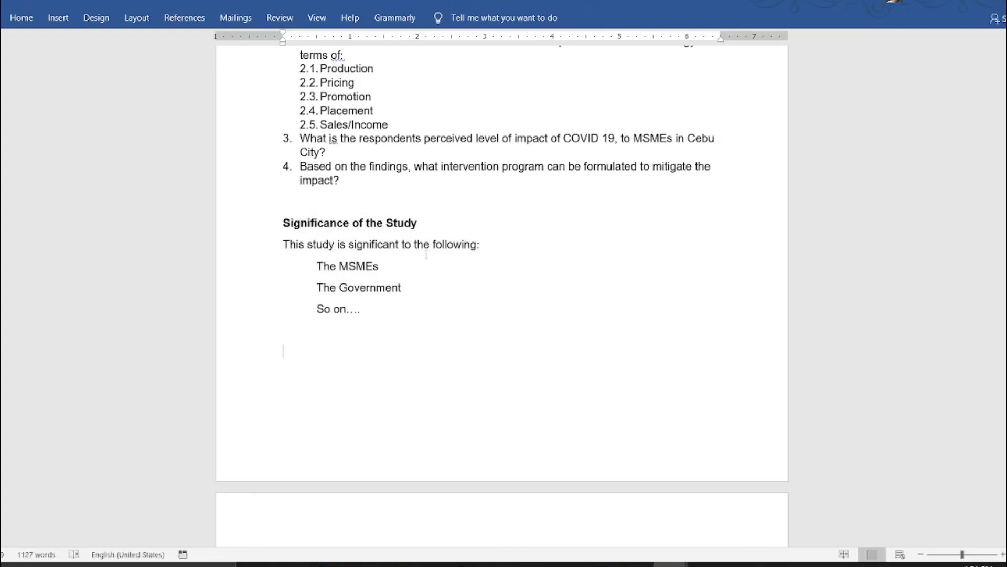
- Highlight "The MSMEs" among the study's beneficiaries, followed by the entire Significance of the Study section including the blank line above
drag(316, 266, 379, 267)
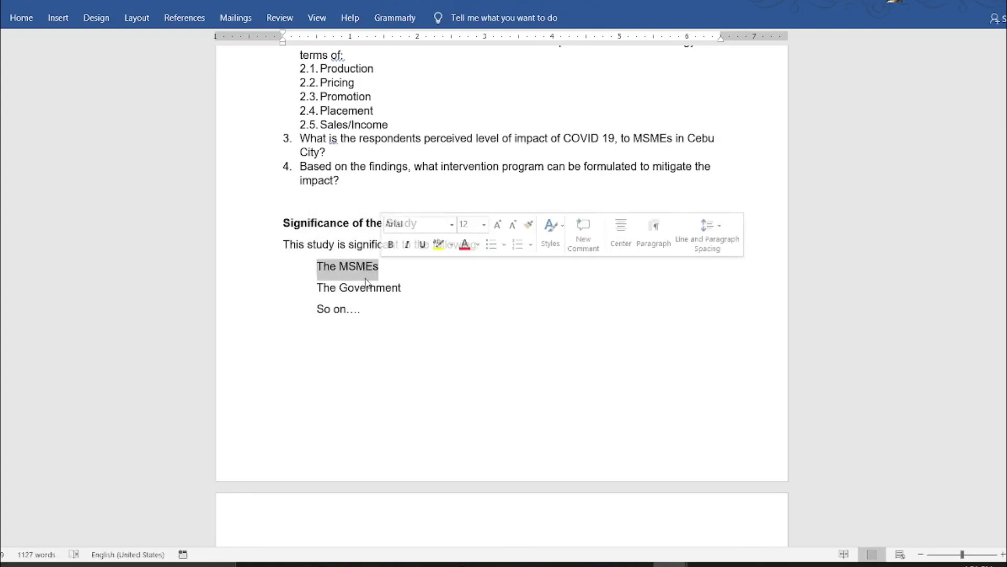
drag(402, 336, 267, 208)
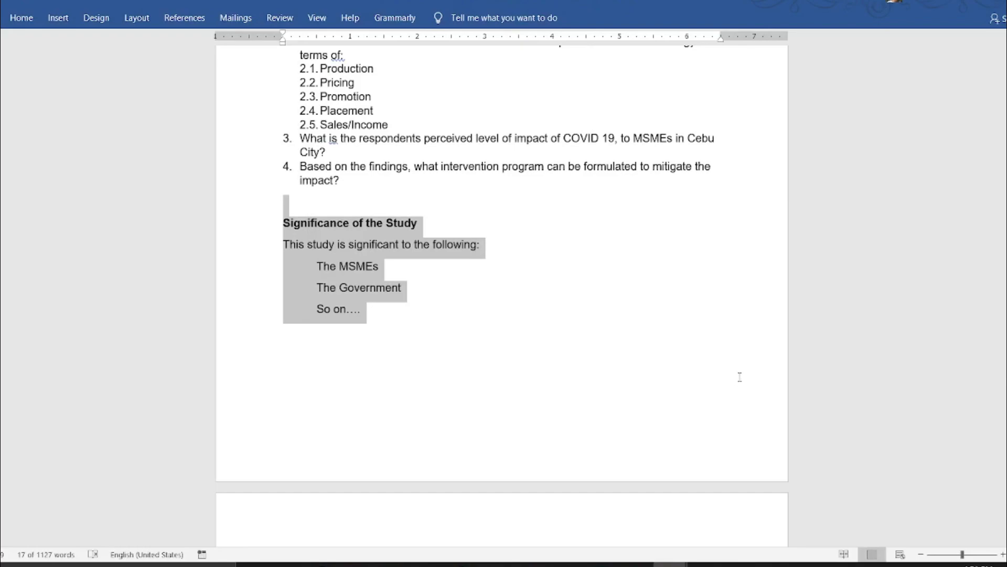
scroll(740, 376, up, 1)
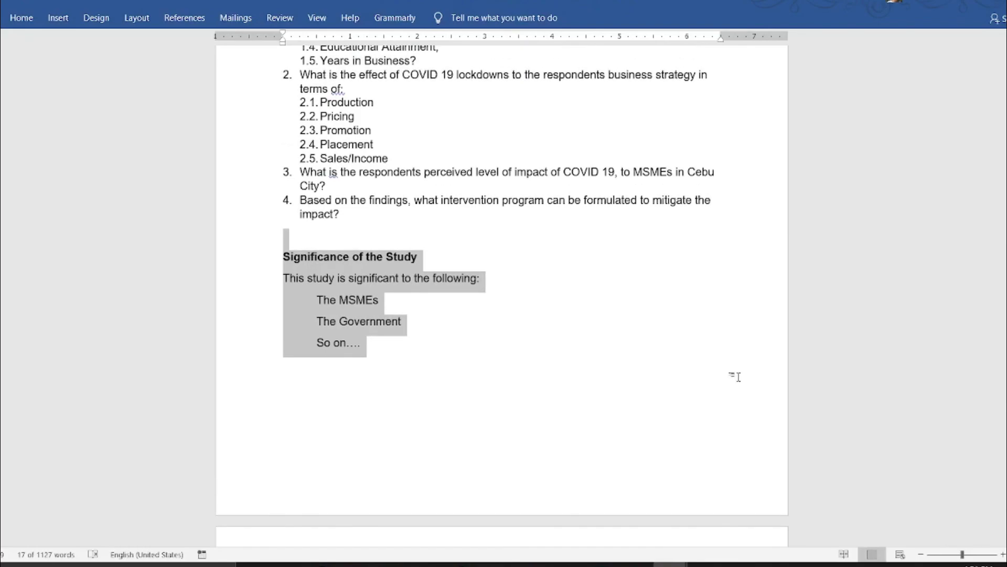